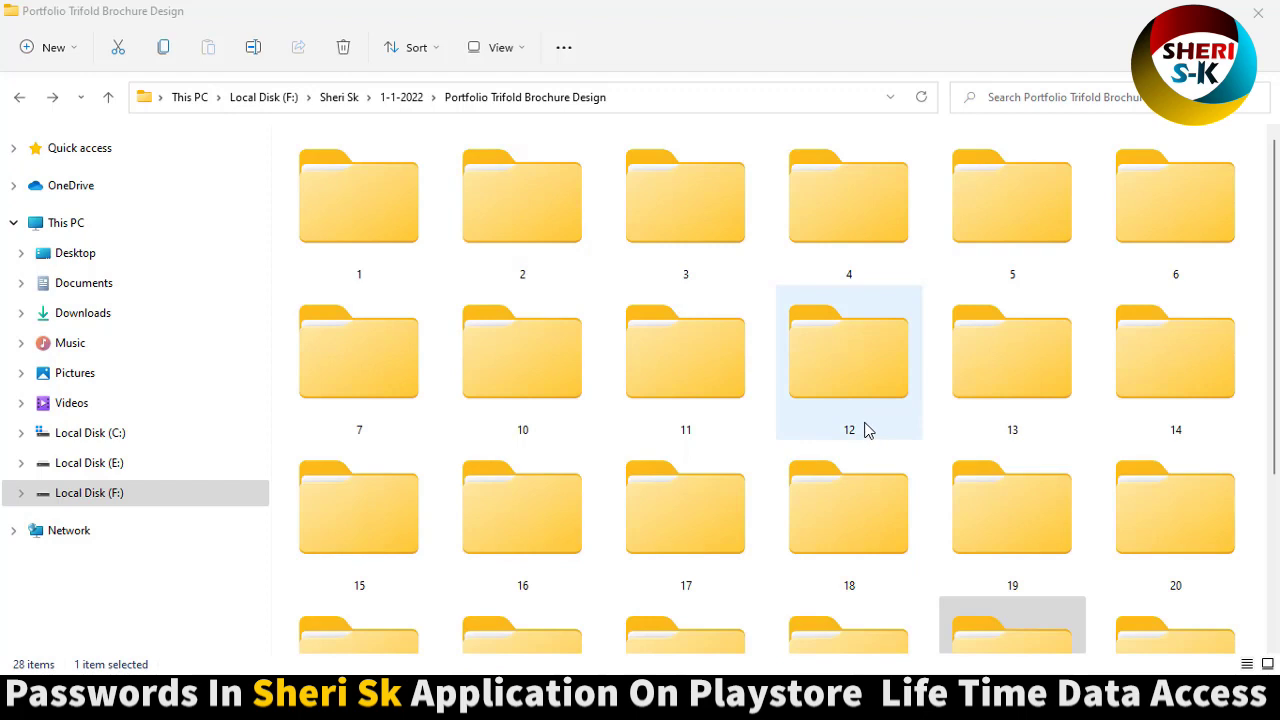
- Open template folder 11 in the Portfolio Trifold Brochure Design folder
scroll(837, 393, "down", 2)
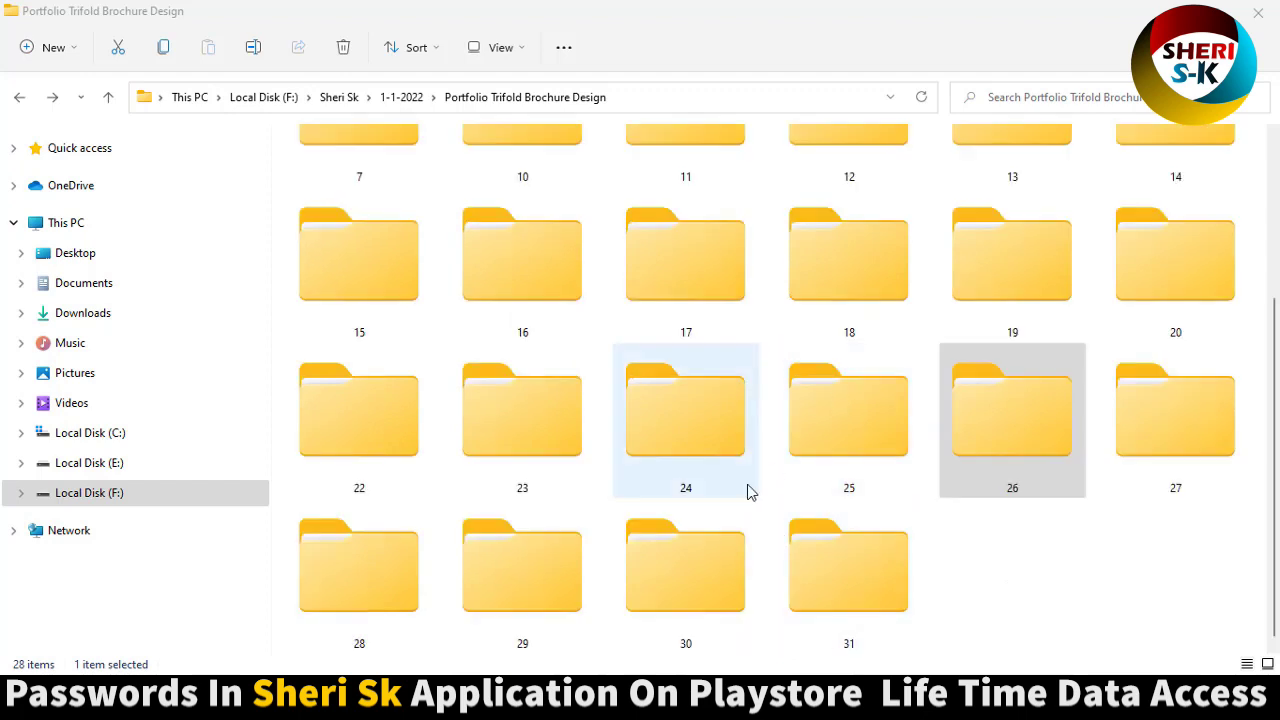
scroll(703, 348, "up", 2)
double_click(680, 357)
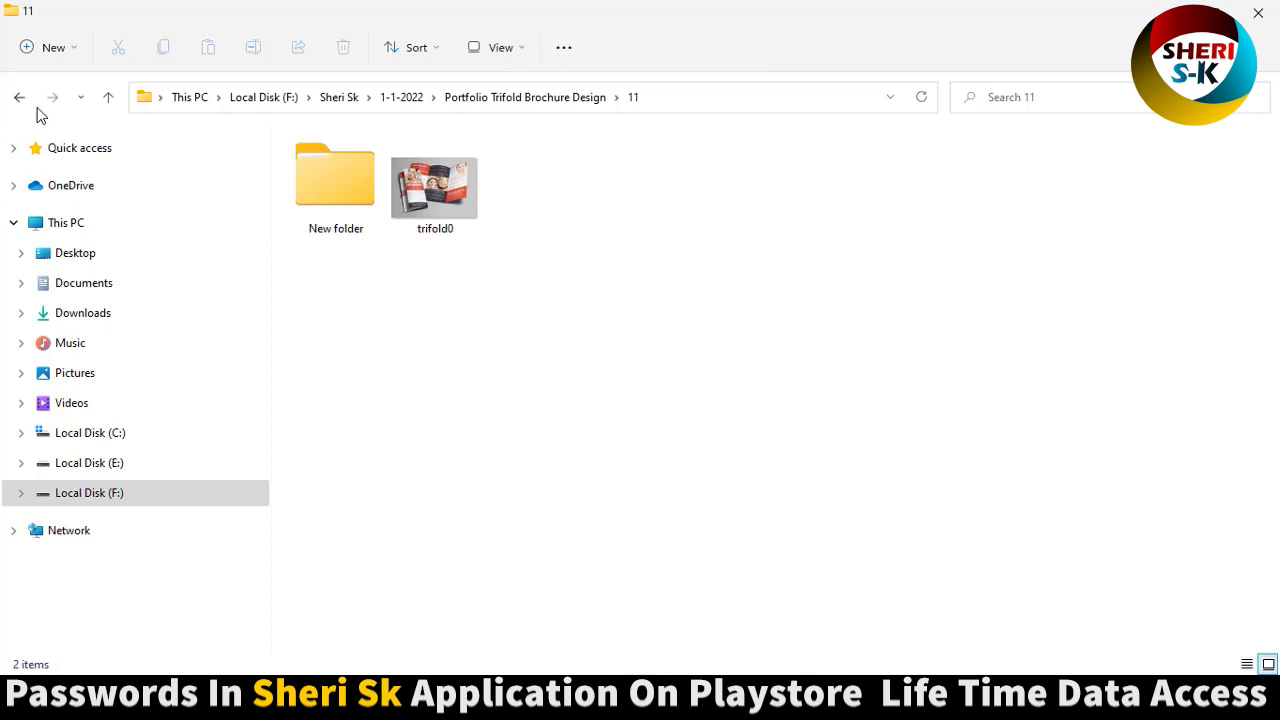
double_click(455, 201)
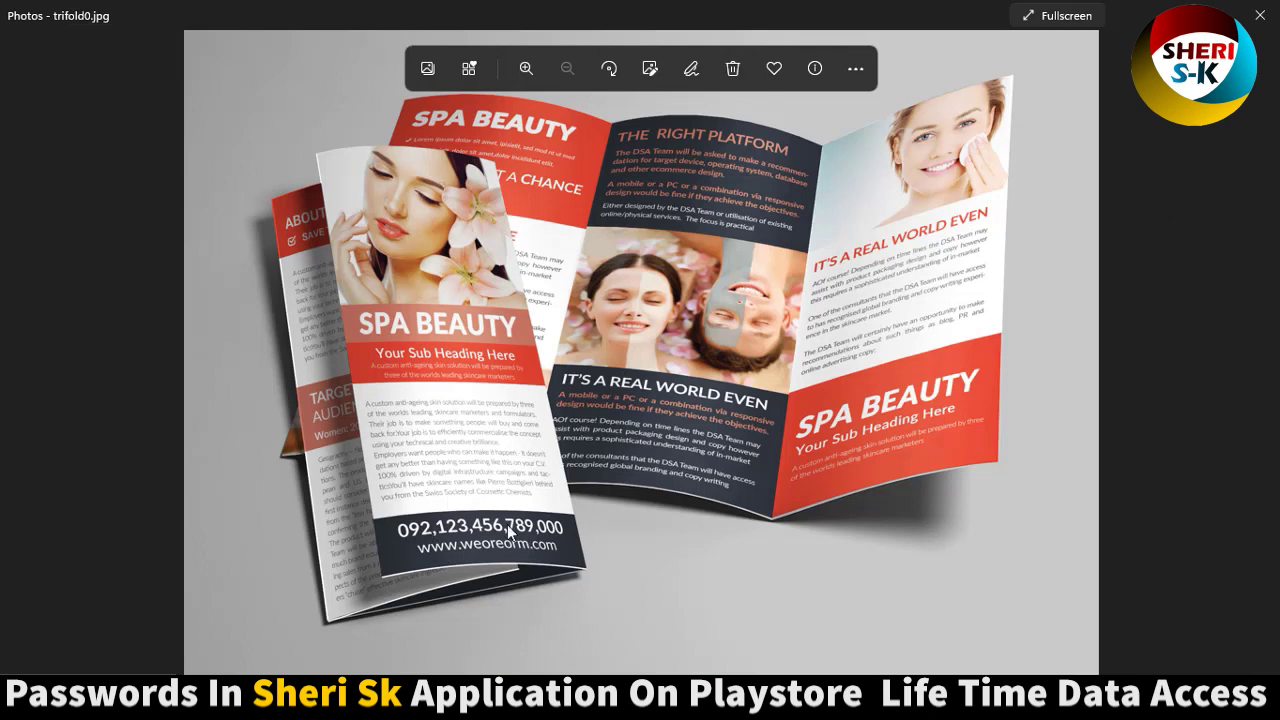
- Close the preview and inspect the Inside and Outside files in template 11's New folder
left_click(1260, 15)
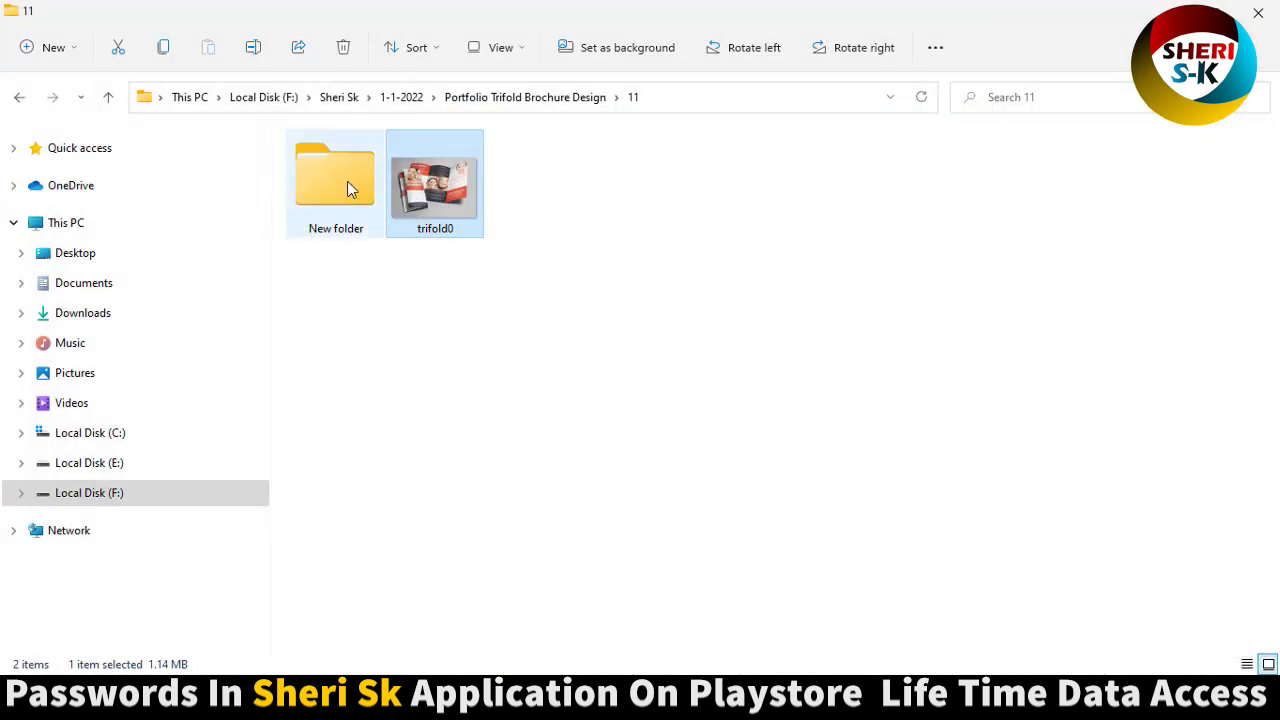
double_click(346, 181)
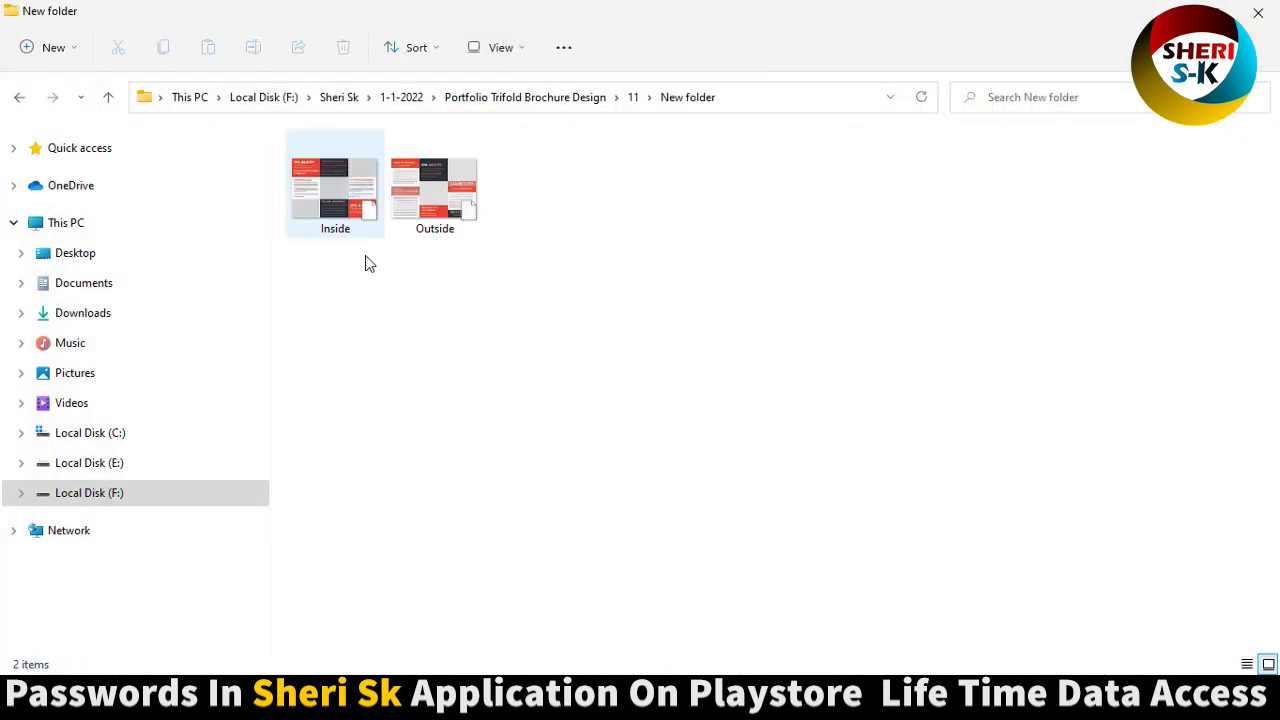
left_click(366, 227)
left_click(433, 208)
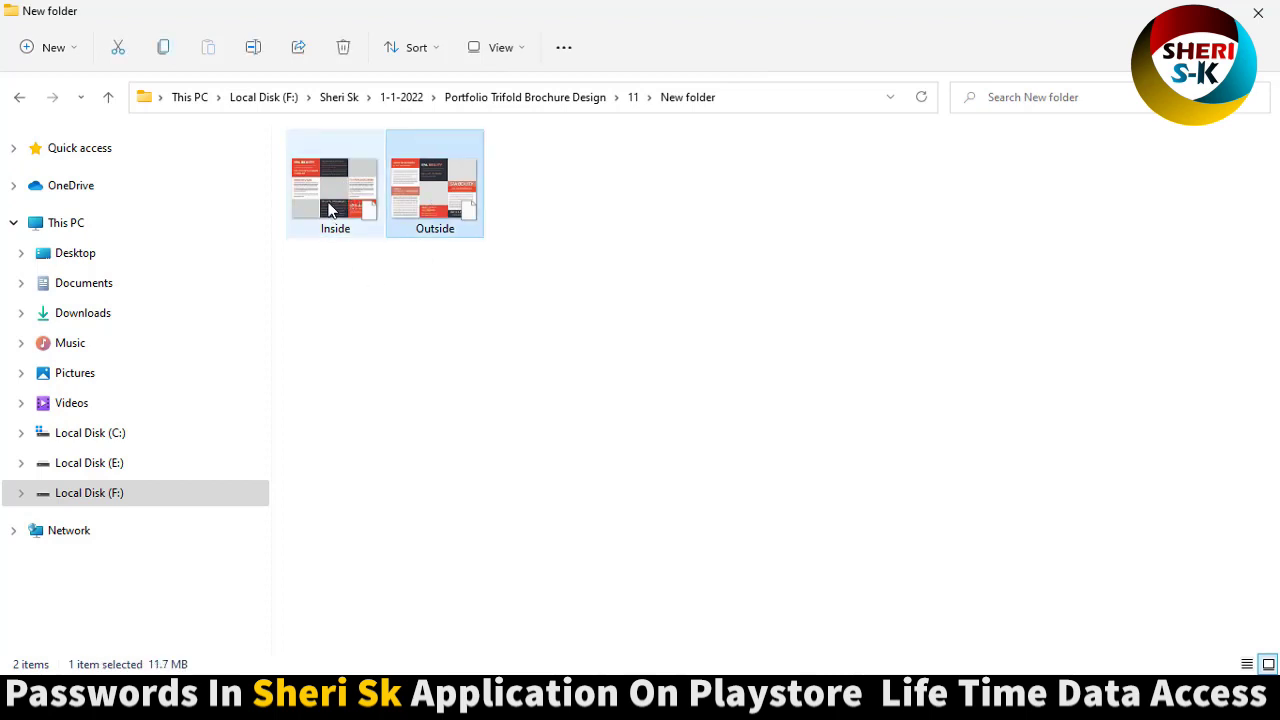
left_click(328, 208)
left_click(420, 230, "ctrl")
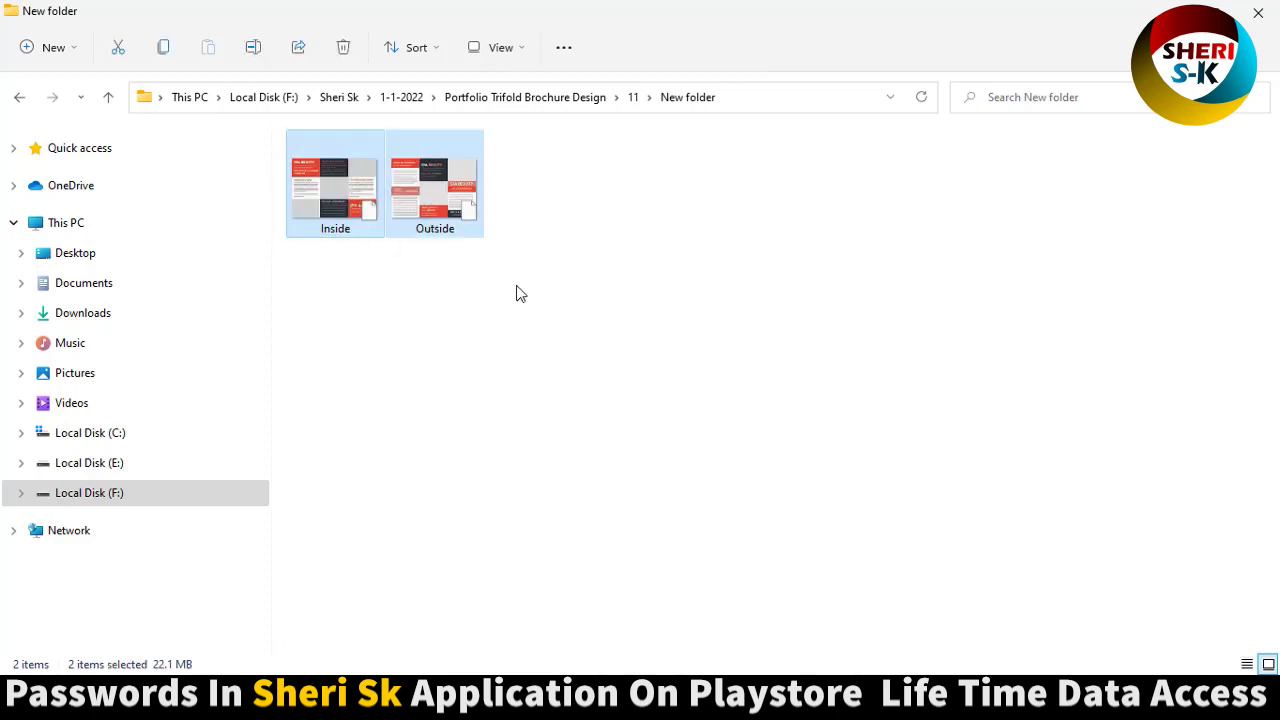
- Return to the template list and select template 1's trifold0 preview image
left_click(17, 102)
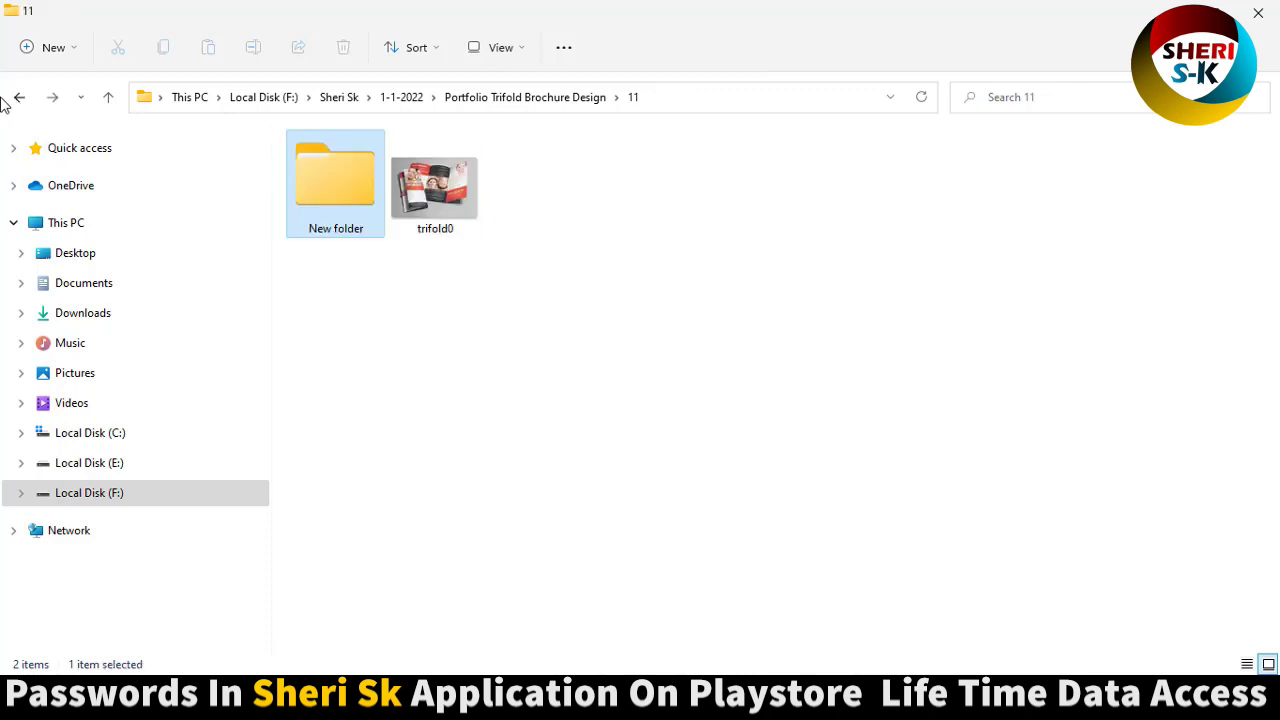
left_click(447, 98)
double_click(403, 212)
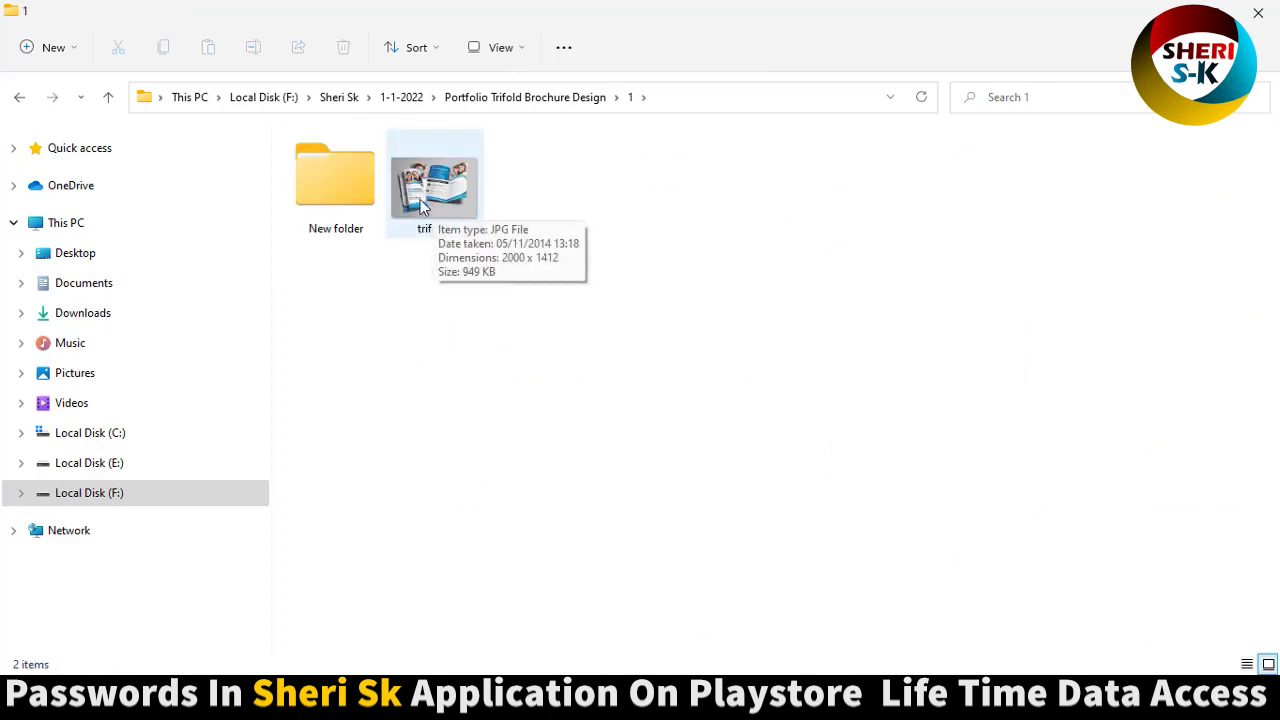
left_click(414, 197)
- View template 1's blue Bast School Performance preview, then close Photos
double_click(413, 196)
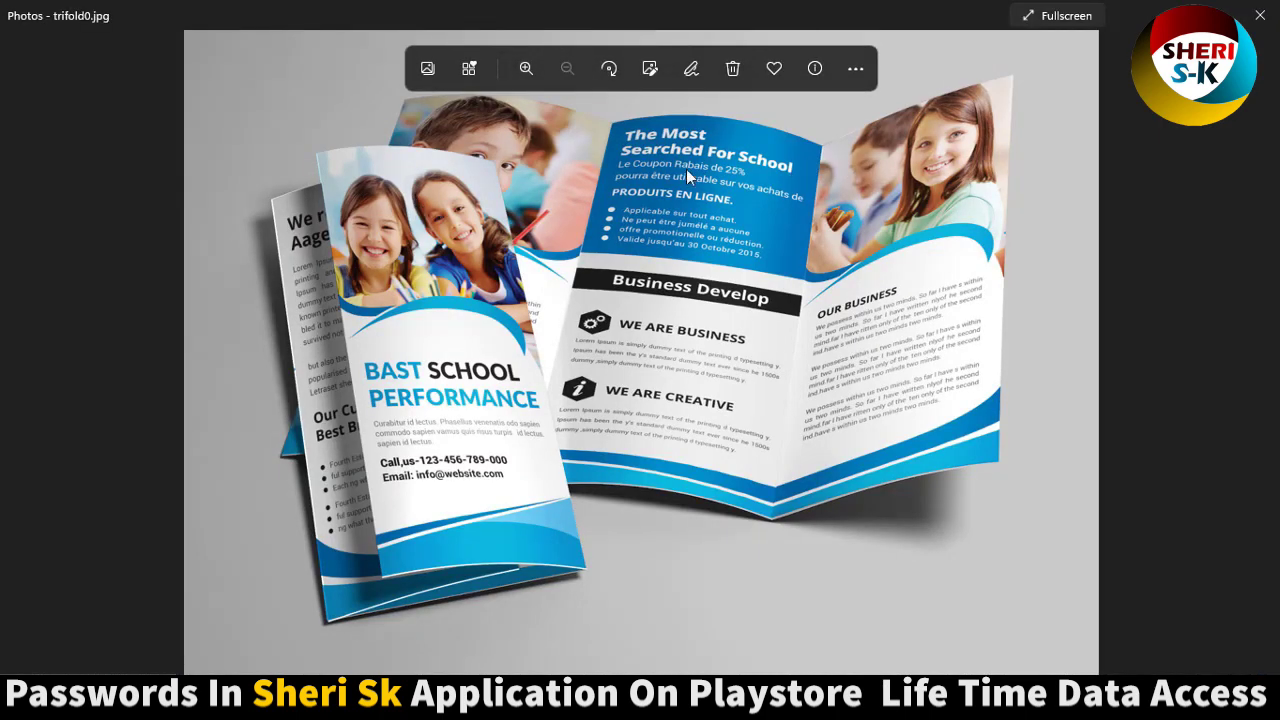
left_click(1260, 15)
- Reopen template 1's New folder and look over its Inside and Outside files
left_click(18, 98)
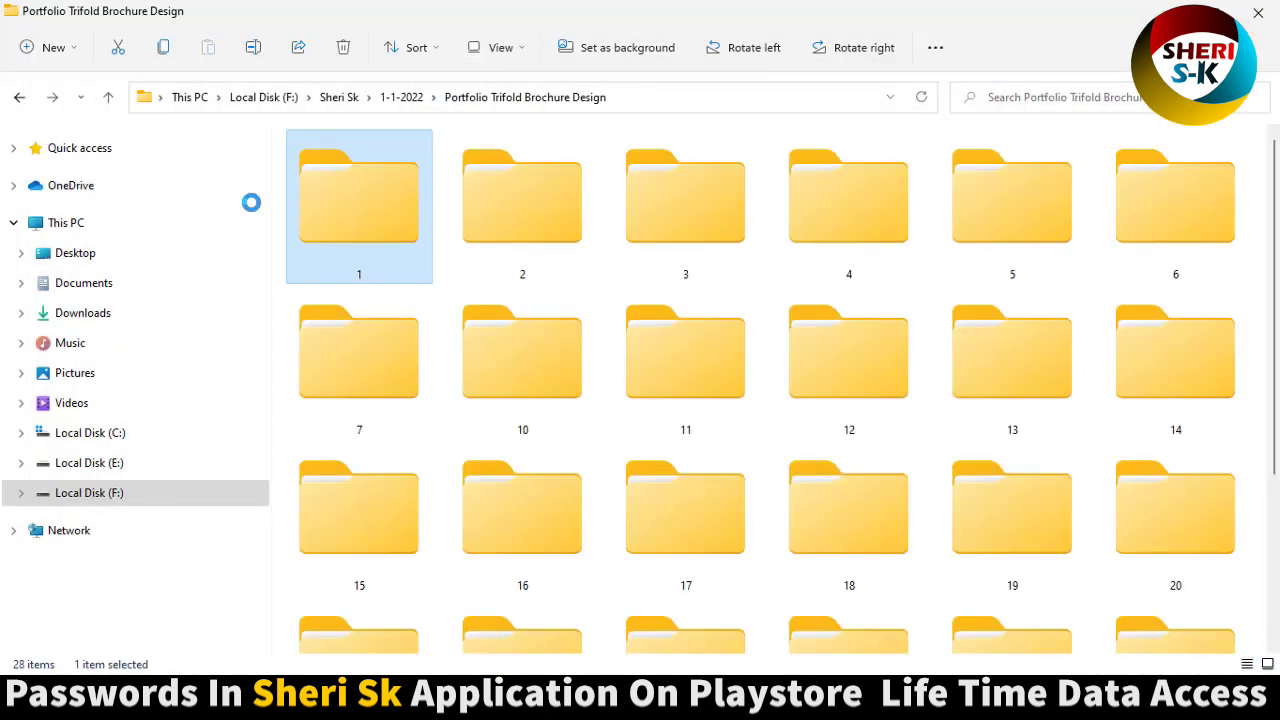
double_click(391, 195)
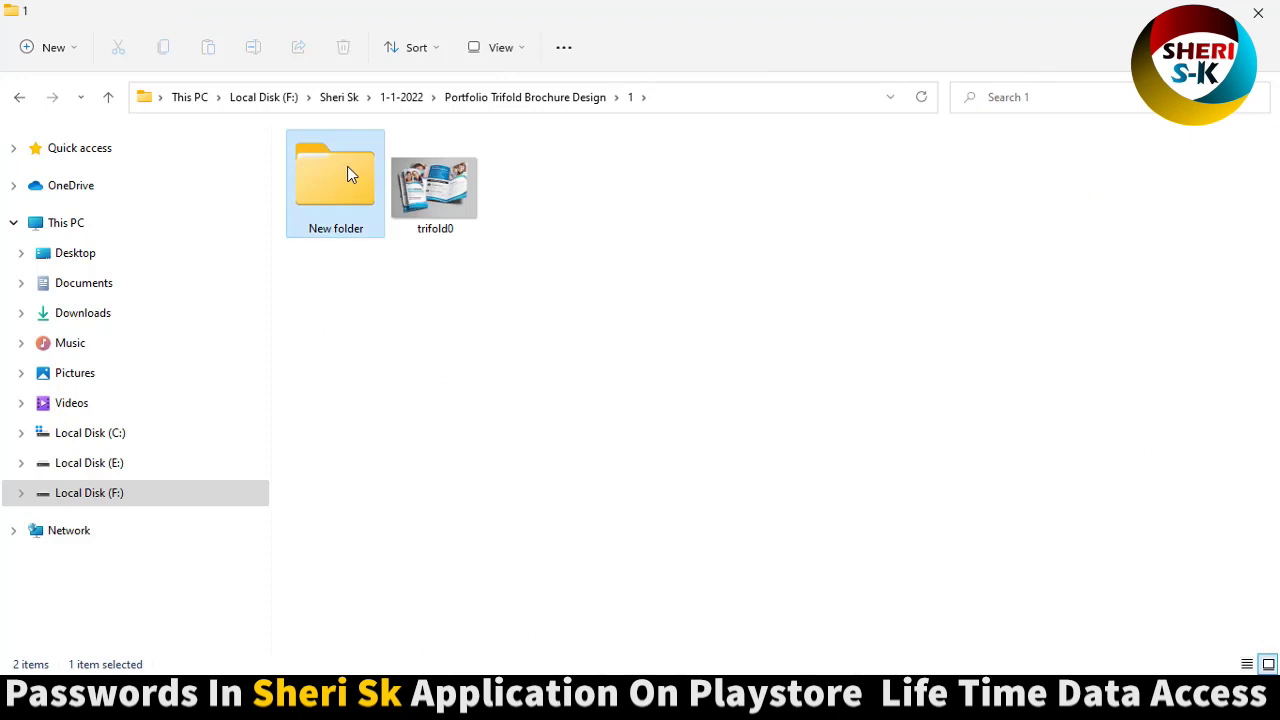
double_click(347, 174)
left_click_drag(426, 280, 354, 229)
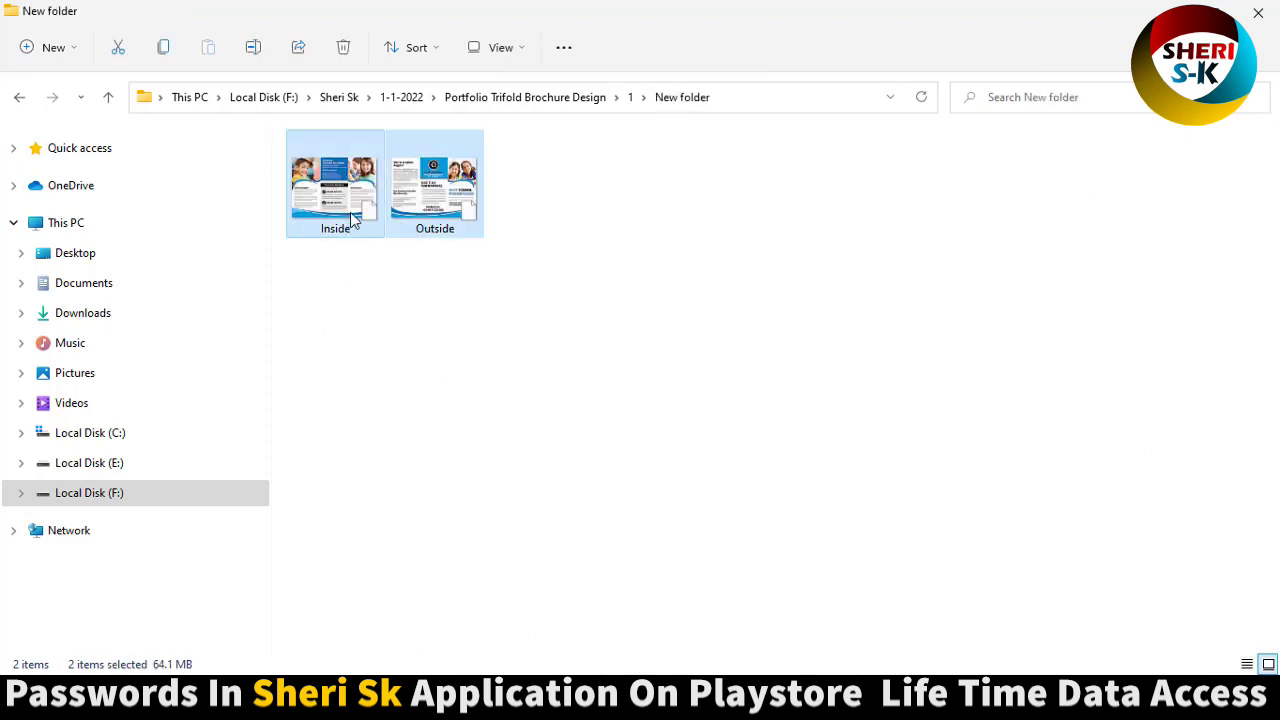
left_click(302, 170)
key("Right")
left_click(18, 97)
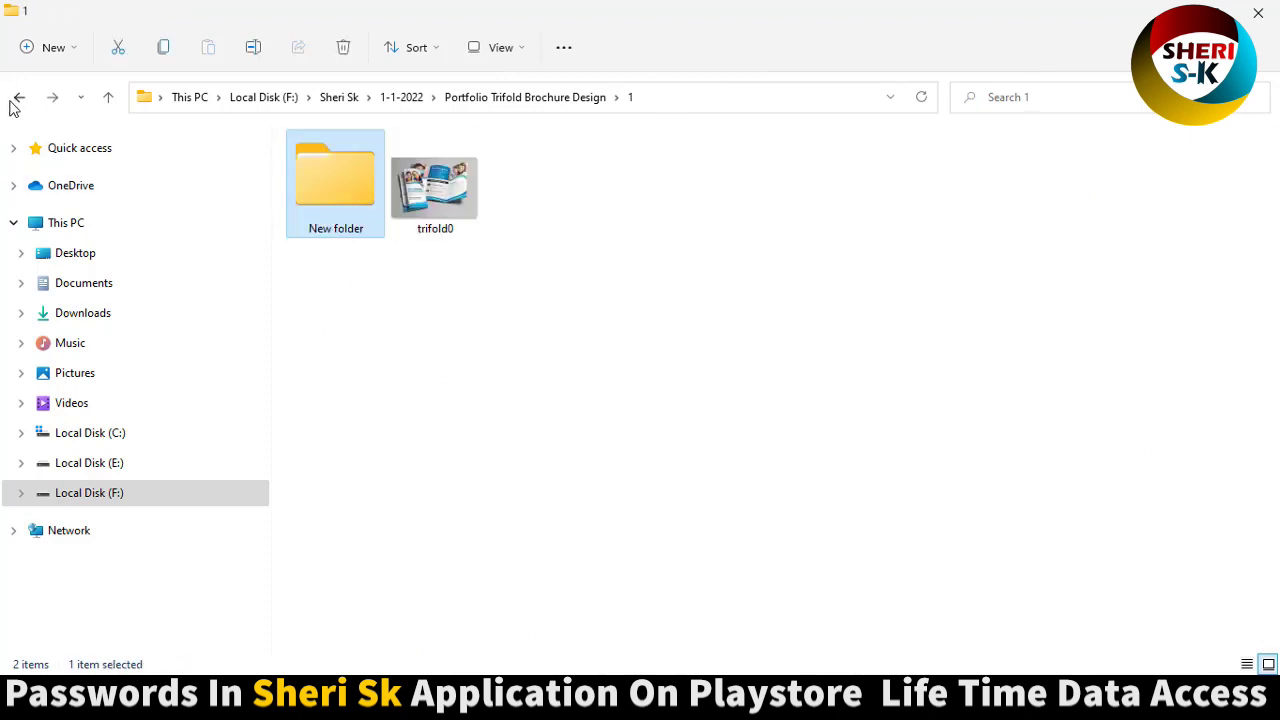
left_click(18, 97)
- Open template 2's New folder and load its Inside.psd in Photoshop
left_click(531, 220)
double_click(531, 220)
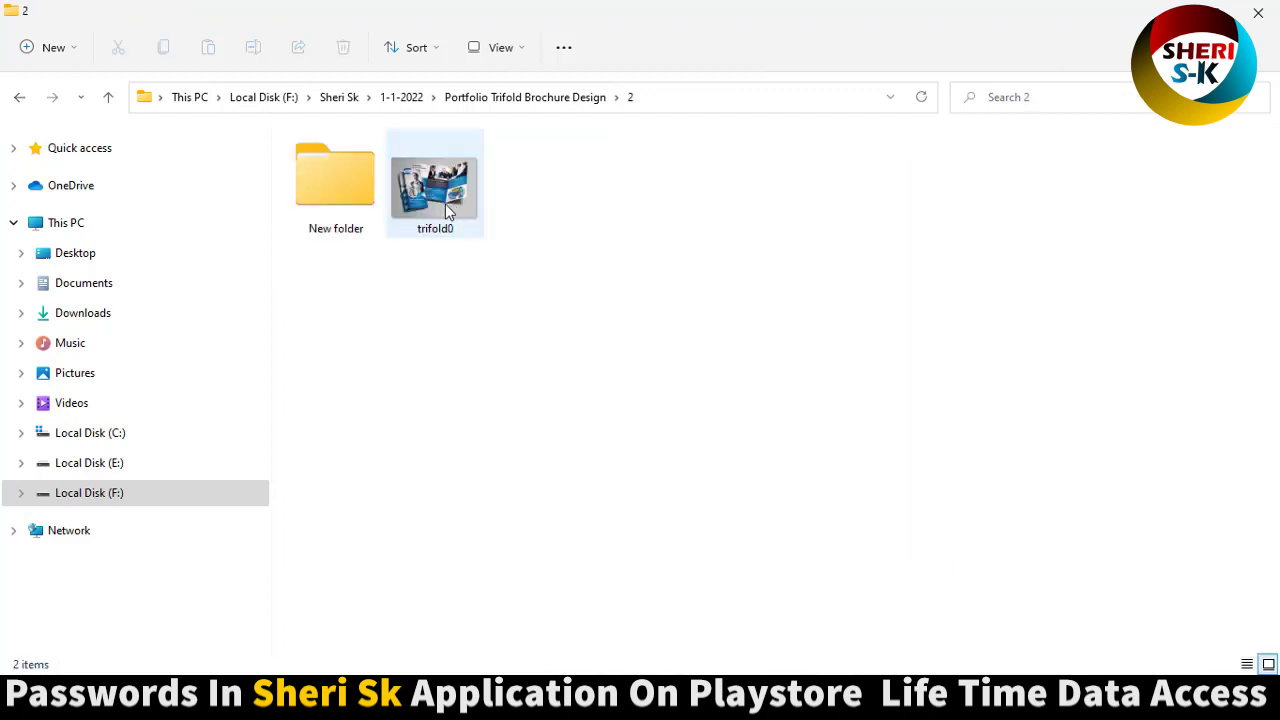
left_click(434, 202)
double_click(351, 189)
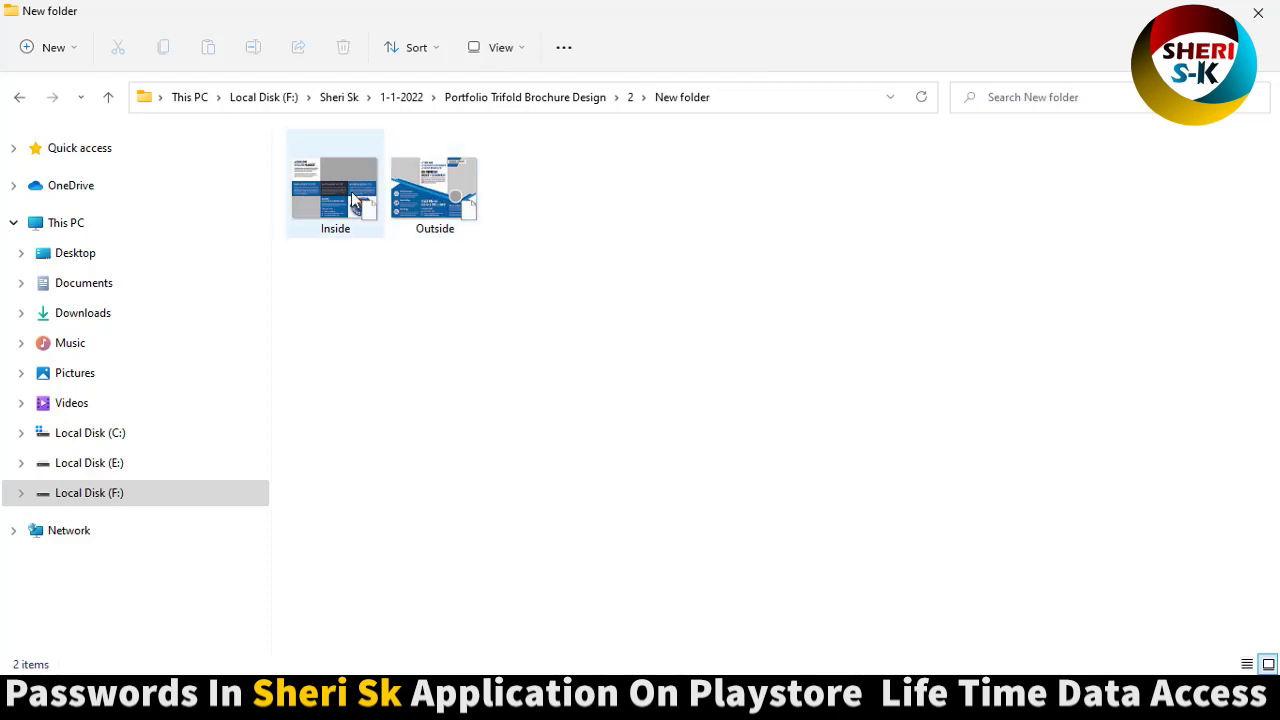
left_click(335, 202)
double_click(335, 202)
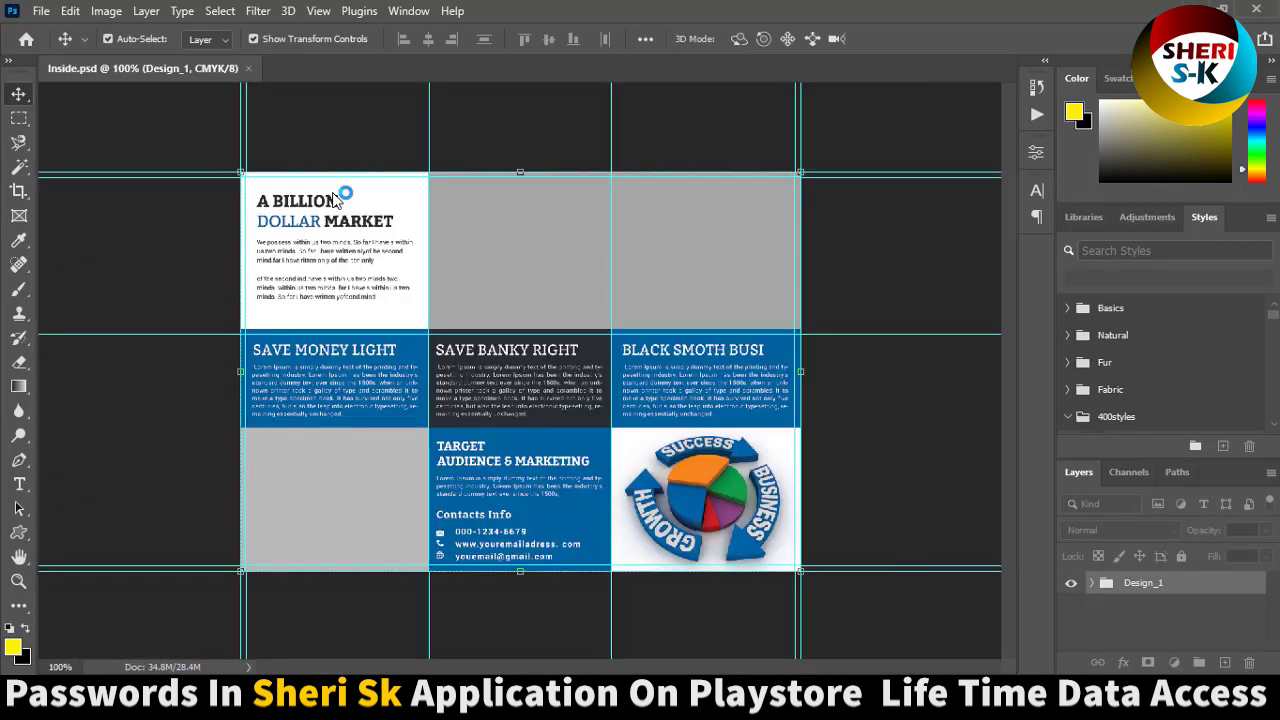
- Open the grey Rectangle 2 placeholder as Rectangle 2.psb, then bring up the Open dialog
left_click(680, 250)
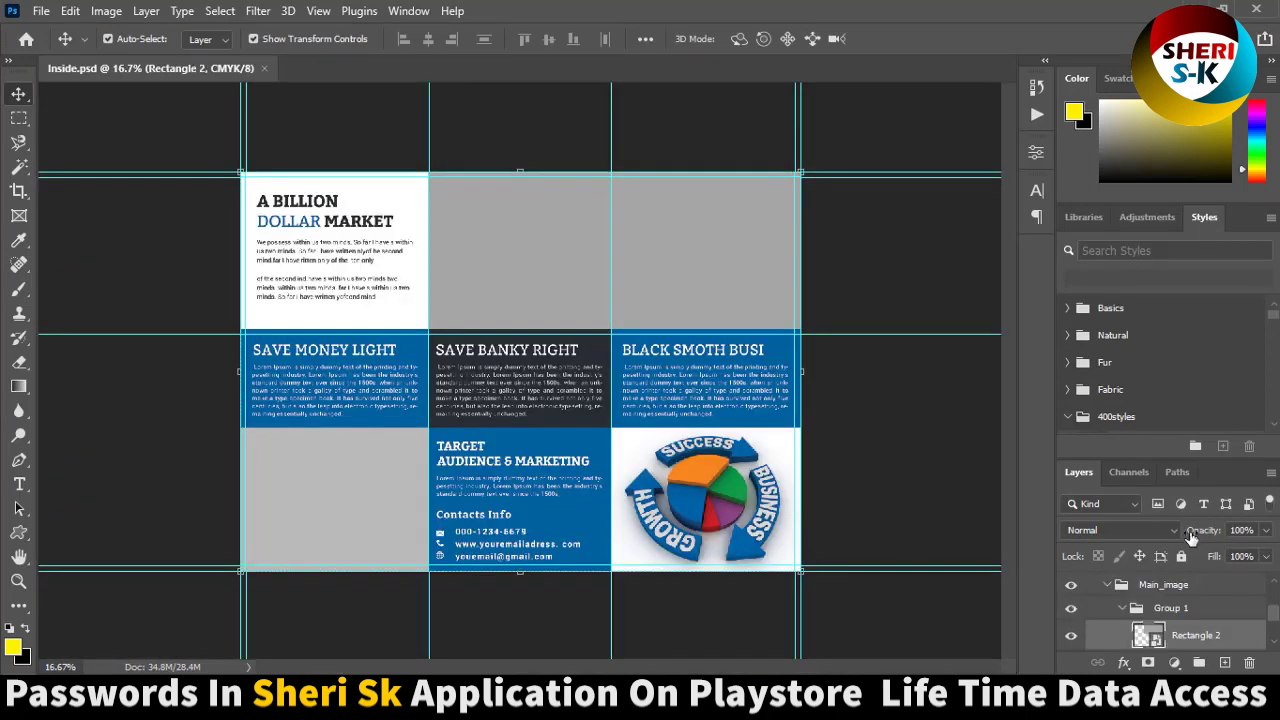
scroll(1165, 612, "down", 2)
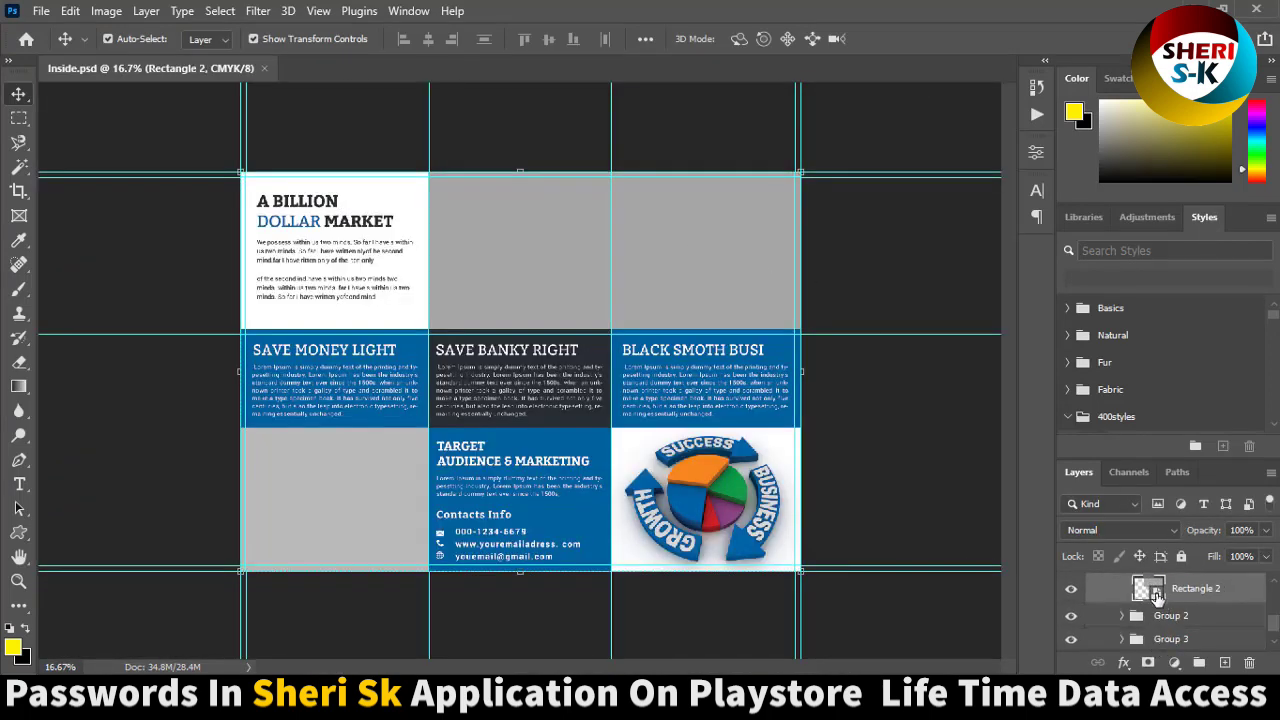
double_click(1150, 590)
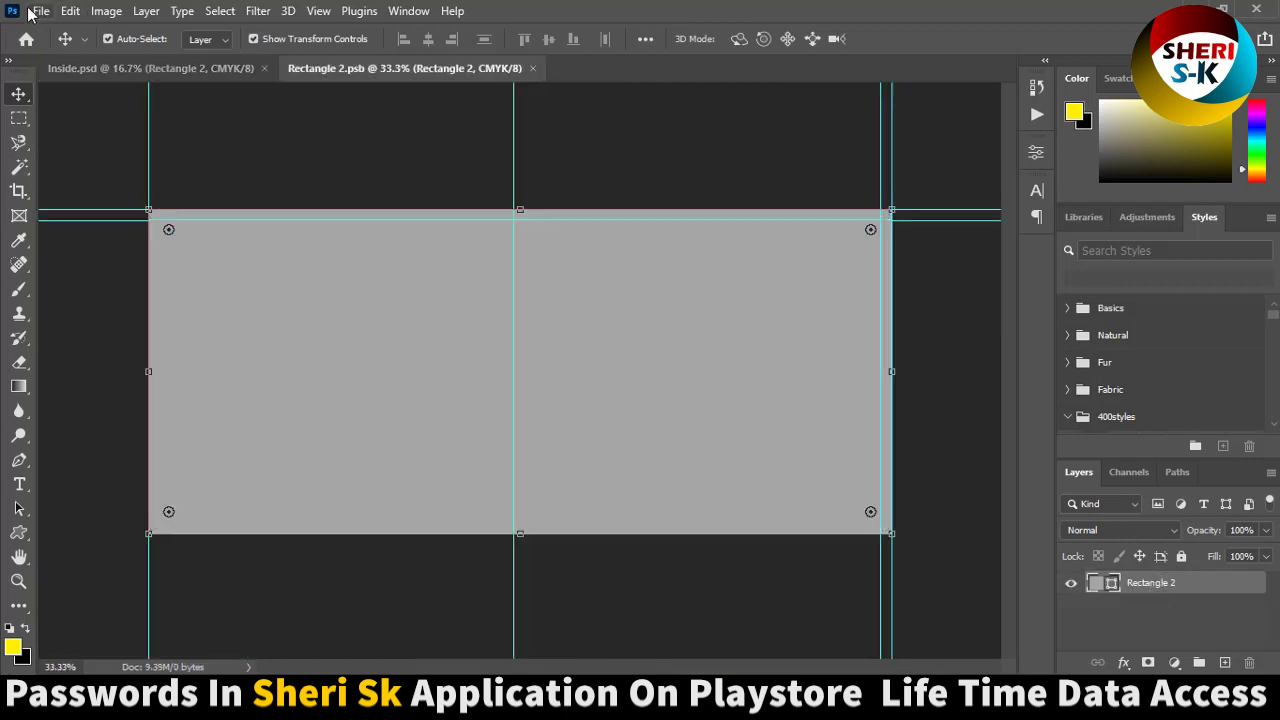
left_click(41, 10)
left_click(52, 49)
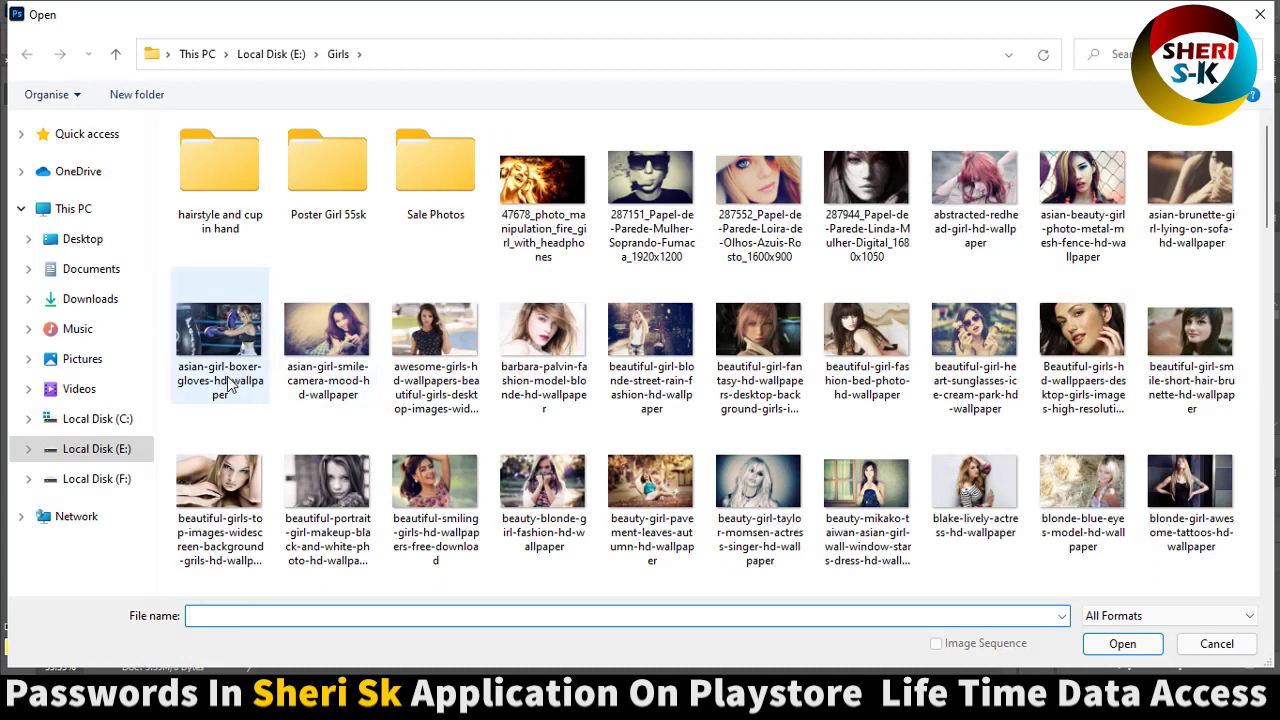
- Open By Sheri Sk (9).jpg, the woman-at-laptop photo, from the Poster Girl 55sk folder
double_click(338, 182)
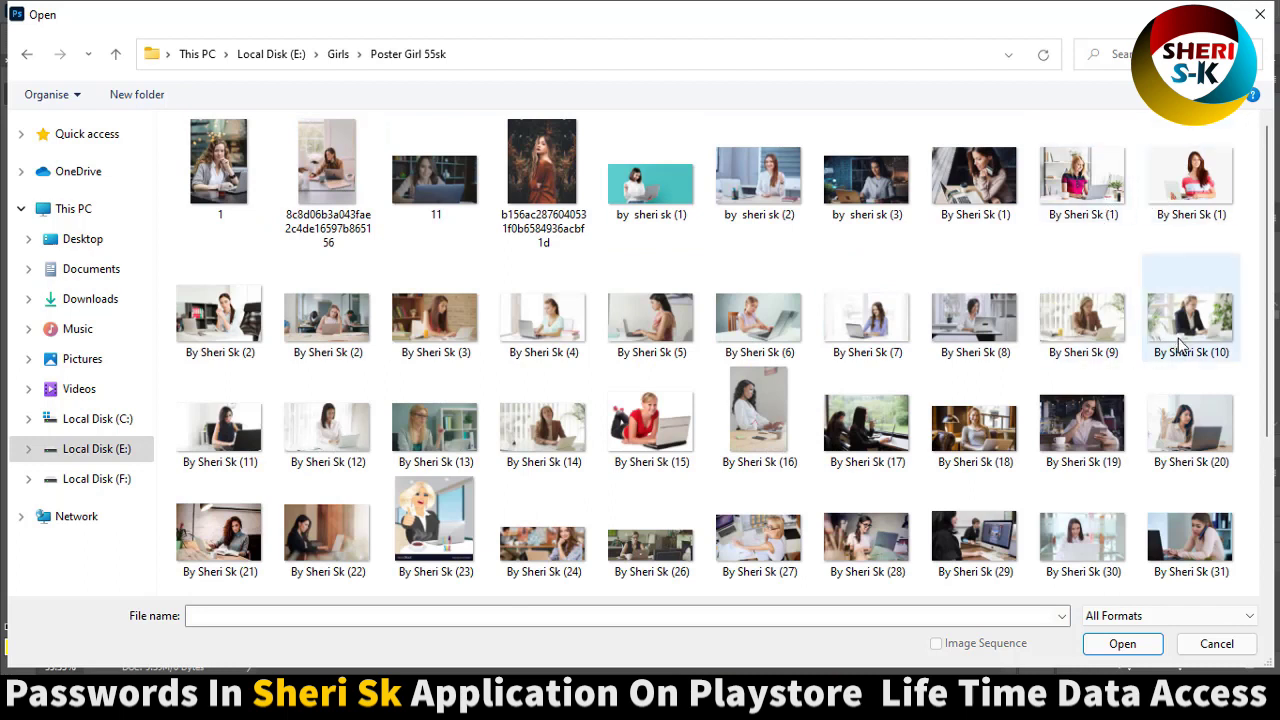
left_click(1063, 333)
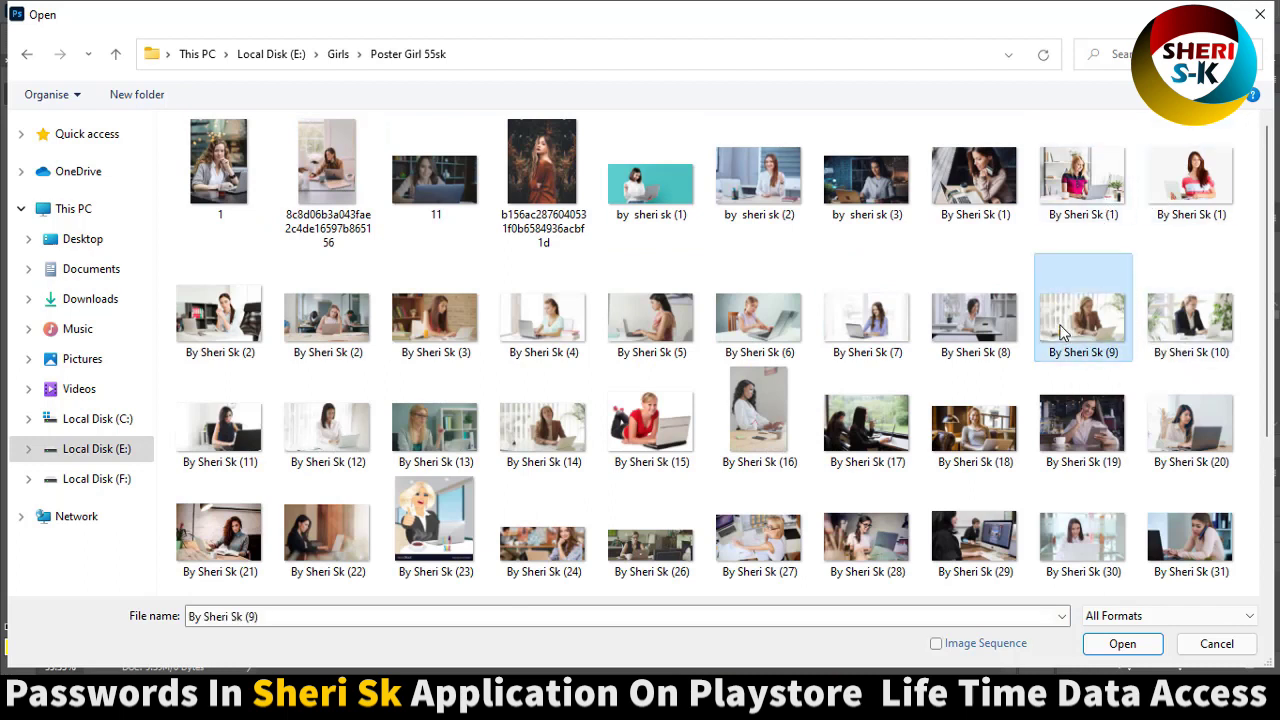
left_click(1115, 645)
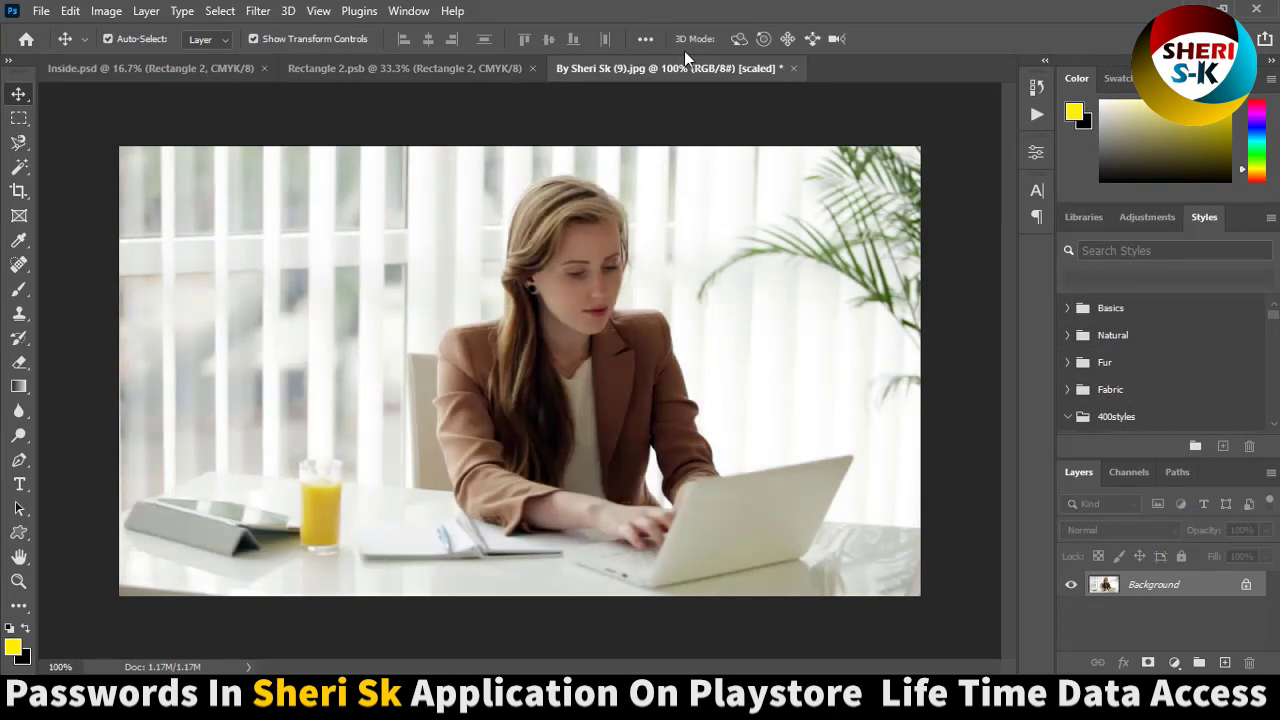
- Move the office photo into Rectangle 2.psb and close the original photo without saving
left_click_drag(698, 67, 463, 318)
left_click_drag(1155, 152, 722, 165)
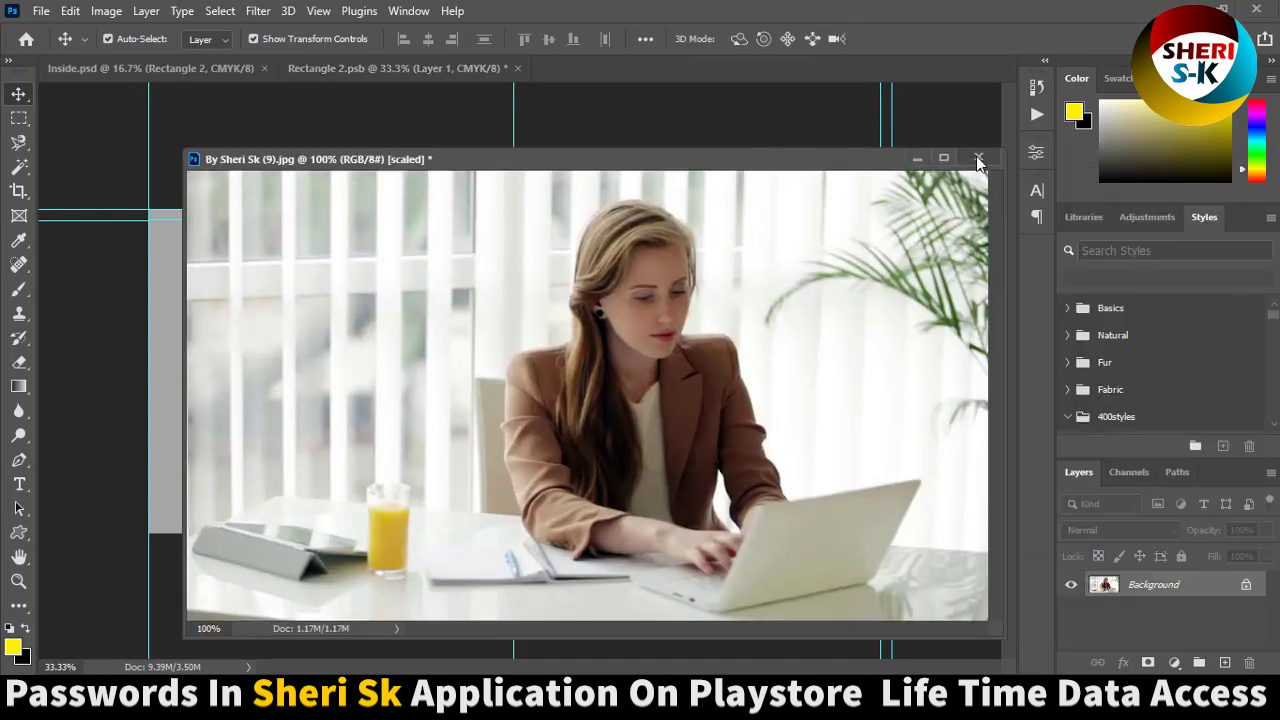
left_click(975, 152)
left_click(627, 269)
- Position and scale the photo to about 280% so it fills the grey box
left_click_drag(552, 316, 300, 262)
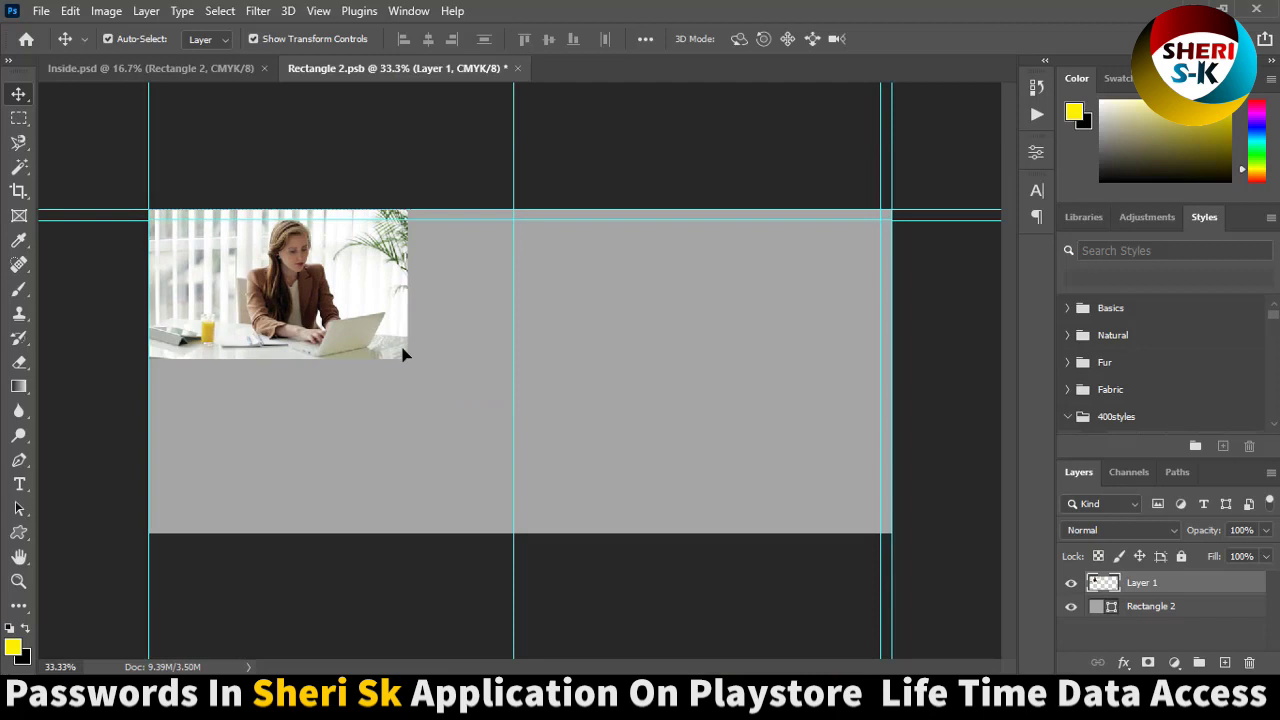
left_click_drag(454, 378, 933, 543)
left_click_drag(711, 432, 731, 399)
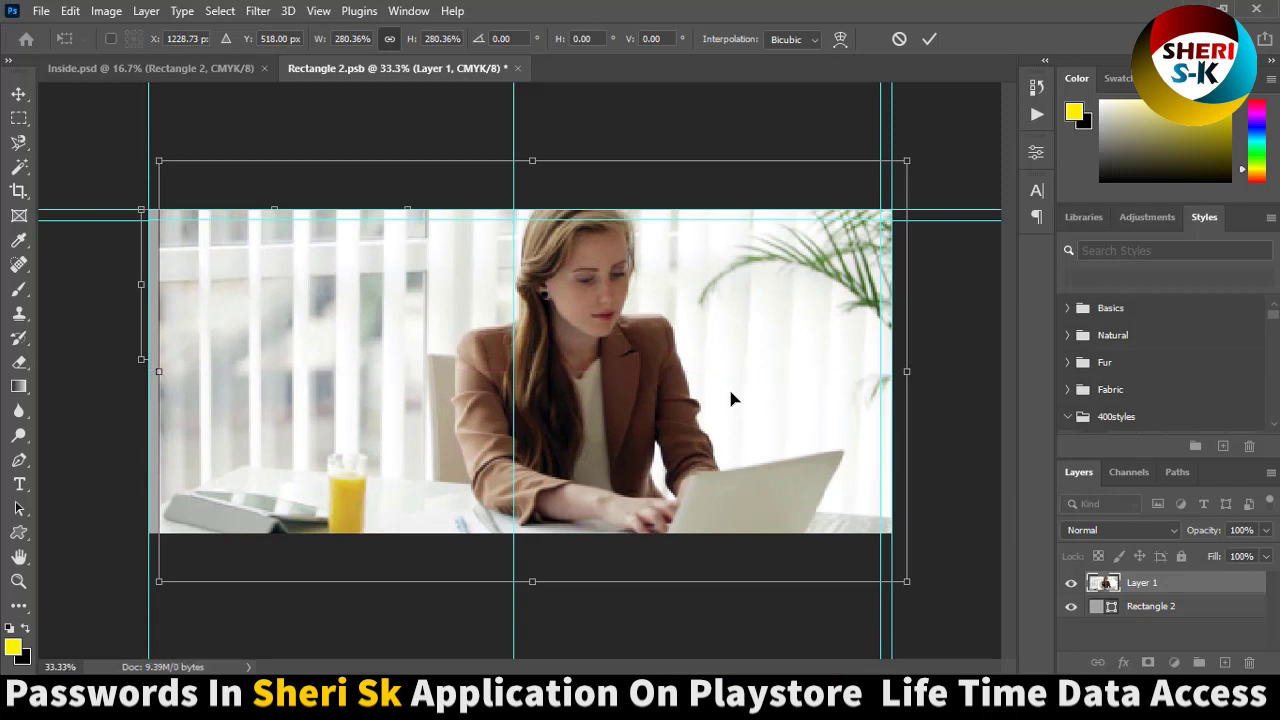
key("Return")
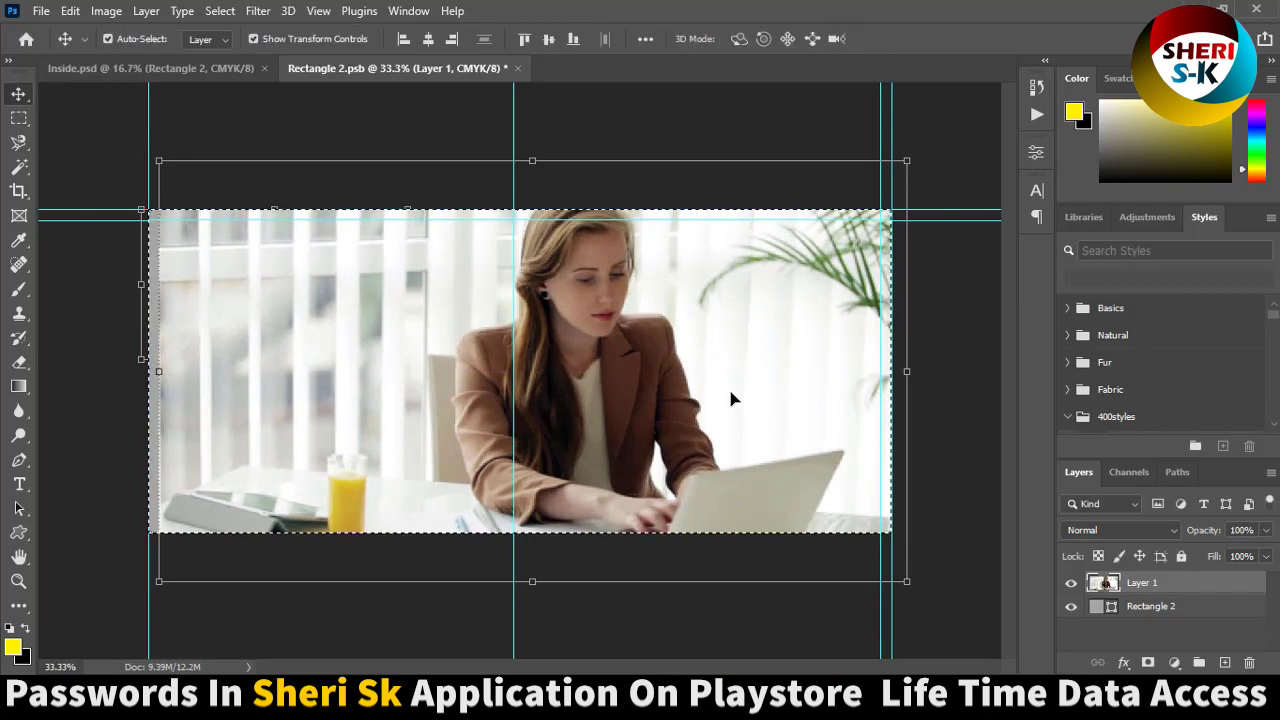
- Clip Layer 1 to the Rectangle 2 shape and save the smart object
left_click(19, 118)
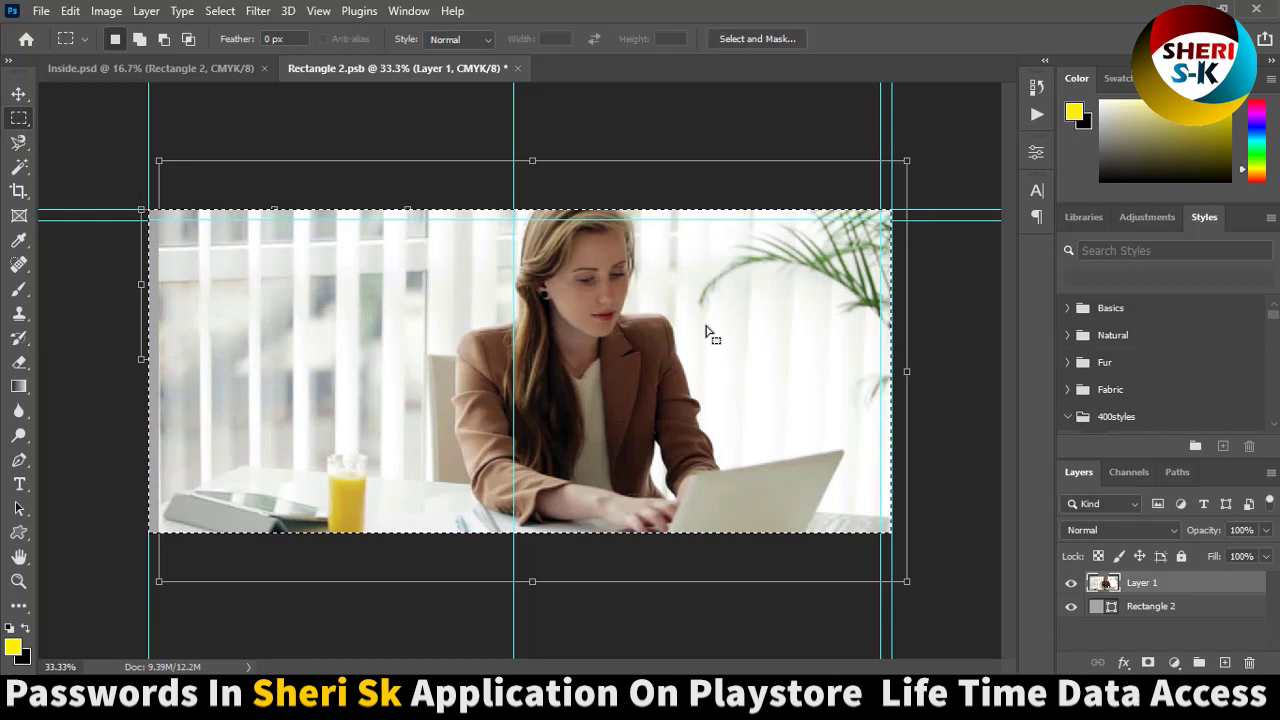
right_click(1140, 588)
left_click(1030, 360)
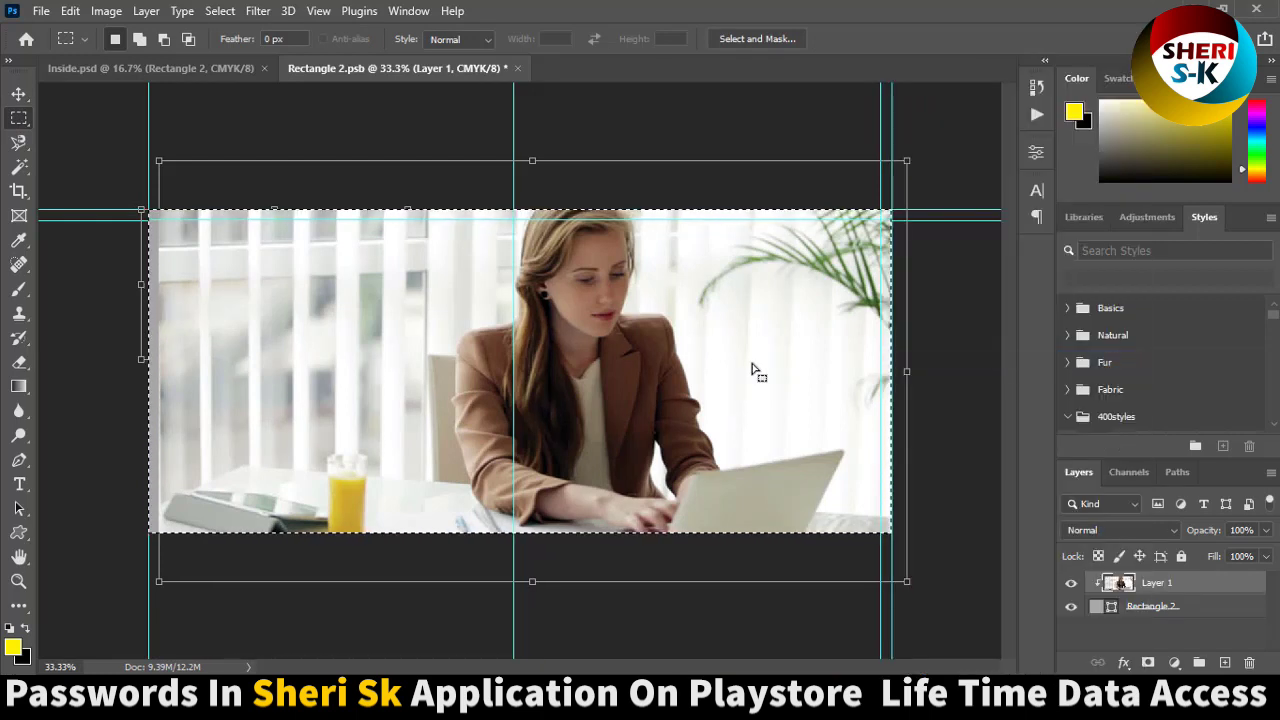
key("ctrl+s")
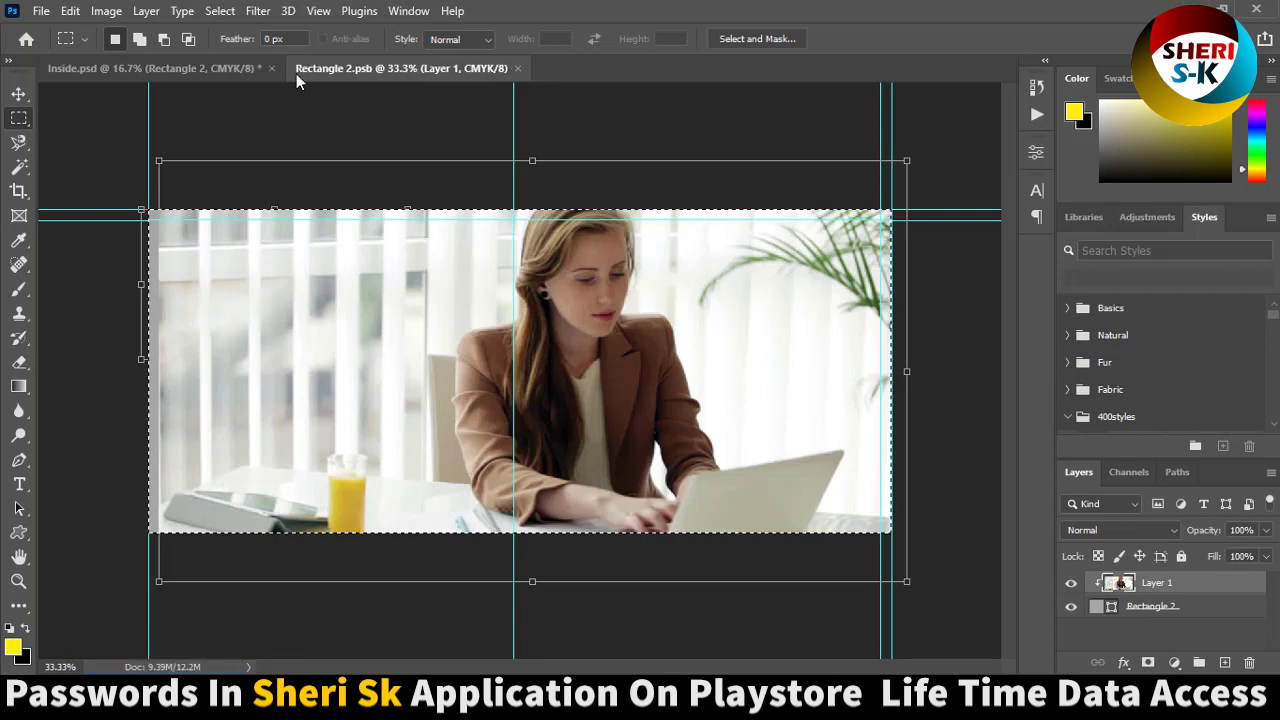
- Review the photo in Inside.psd, then close Rectangle 2.psb and Inside.psd without saving
left_click(216, 68)
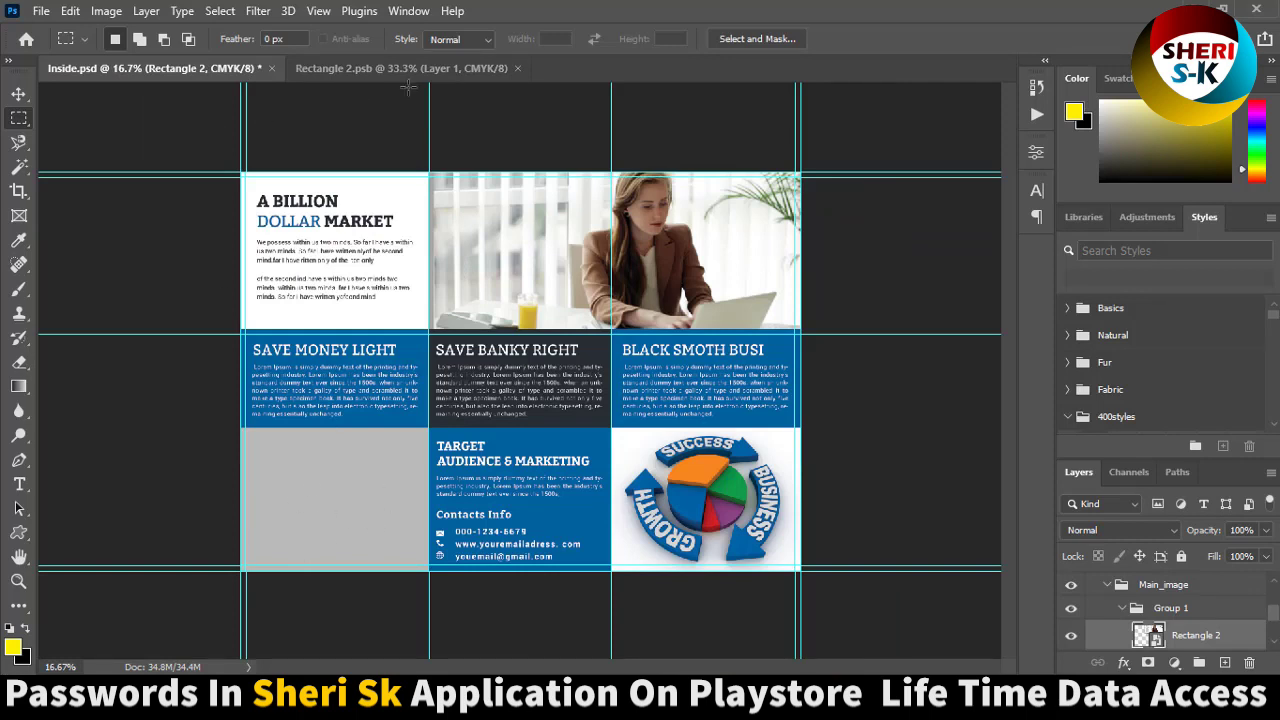
left_click(517, 68)
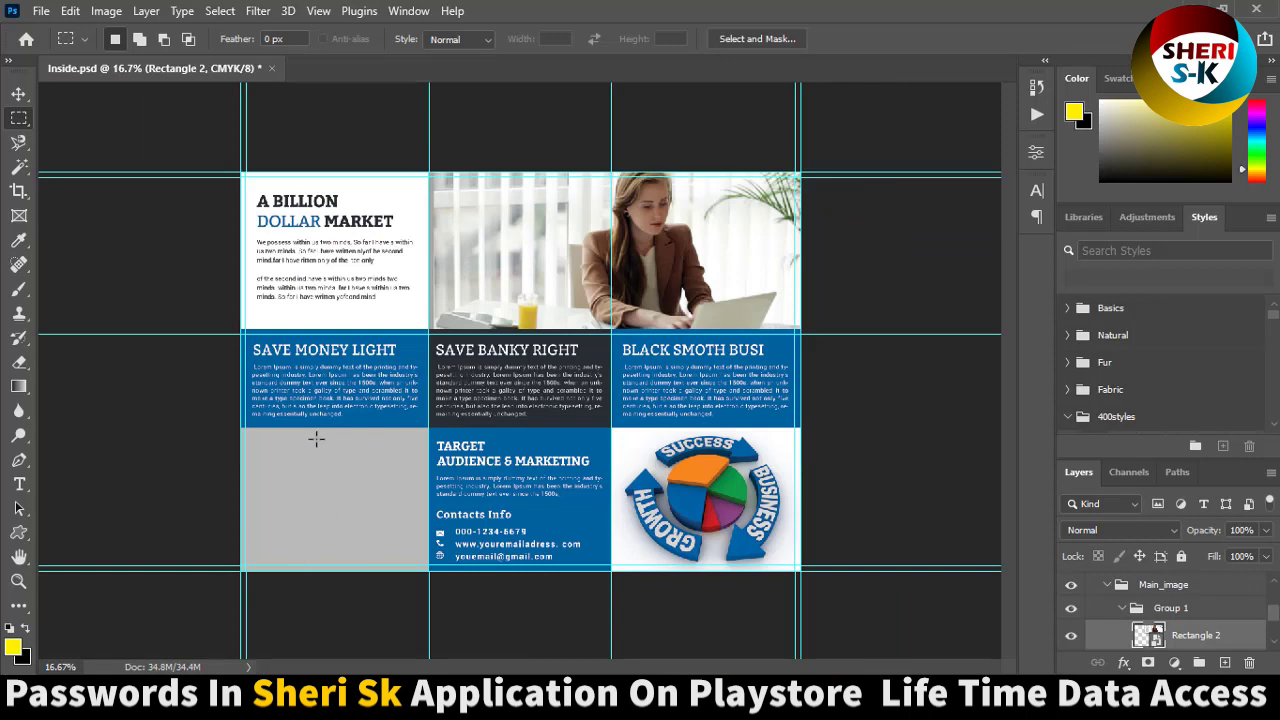
left_click(270, 68)
left_click(636, 270)
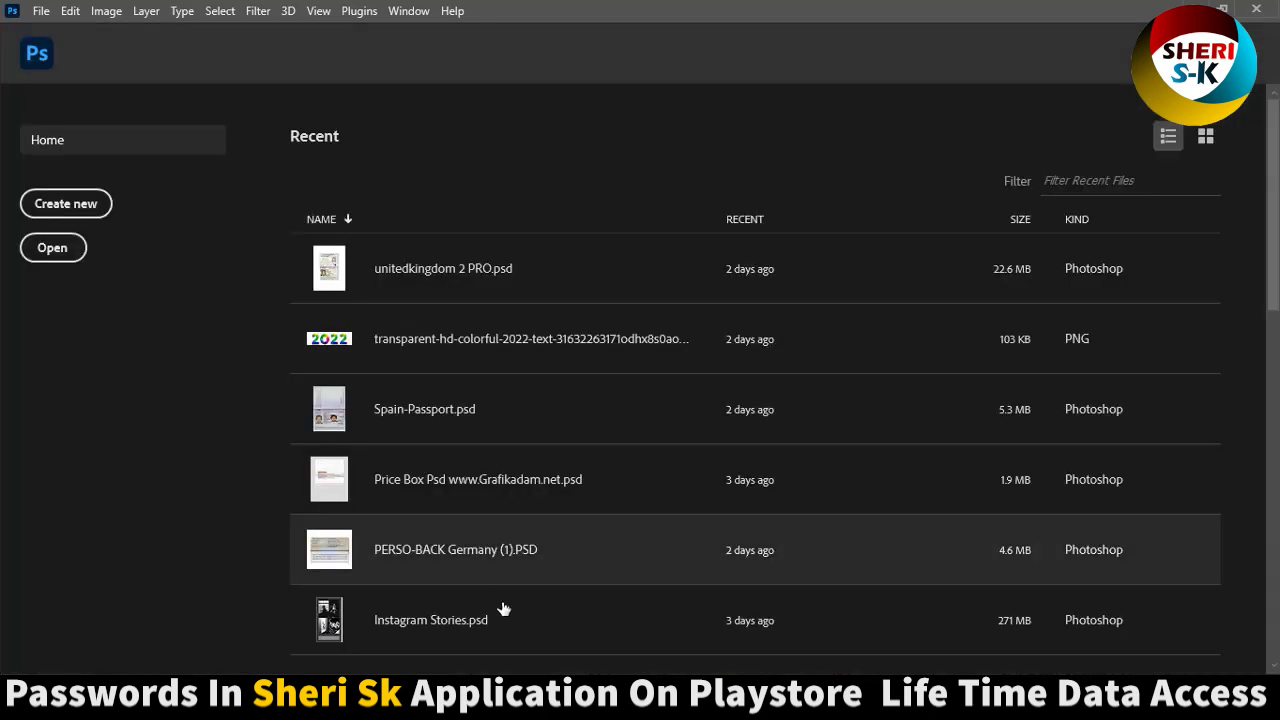
- Back in File Explorer, look into folder 12, then open folder 16's Inside.psd in Photoshop
key("alt+Tab")
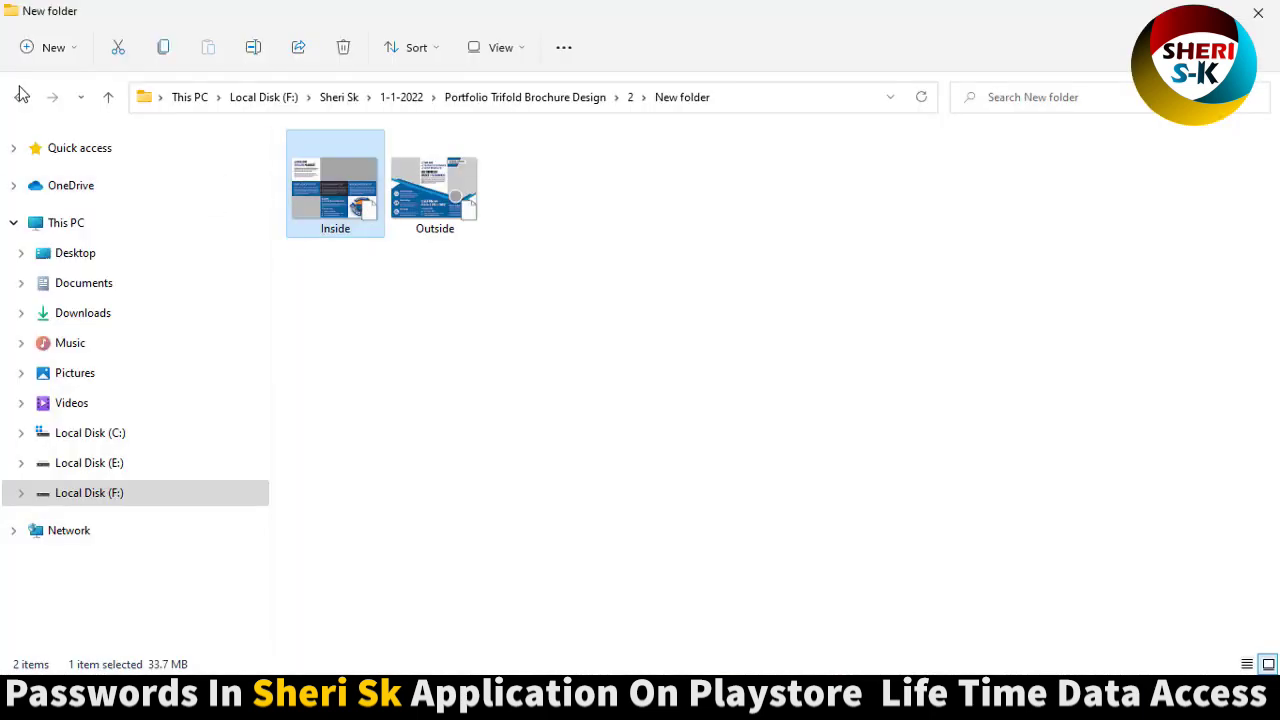
left_click(22, 94)
left_click(16, 99)
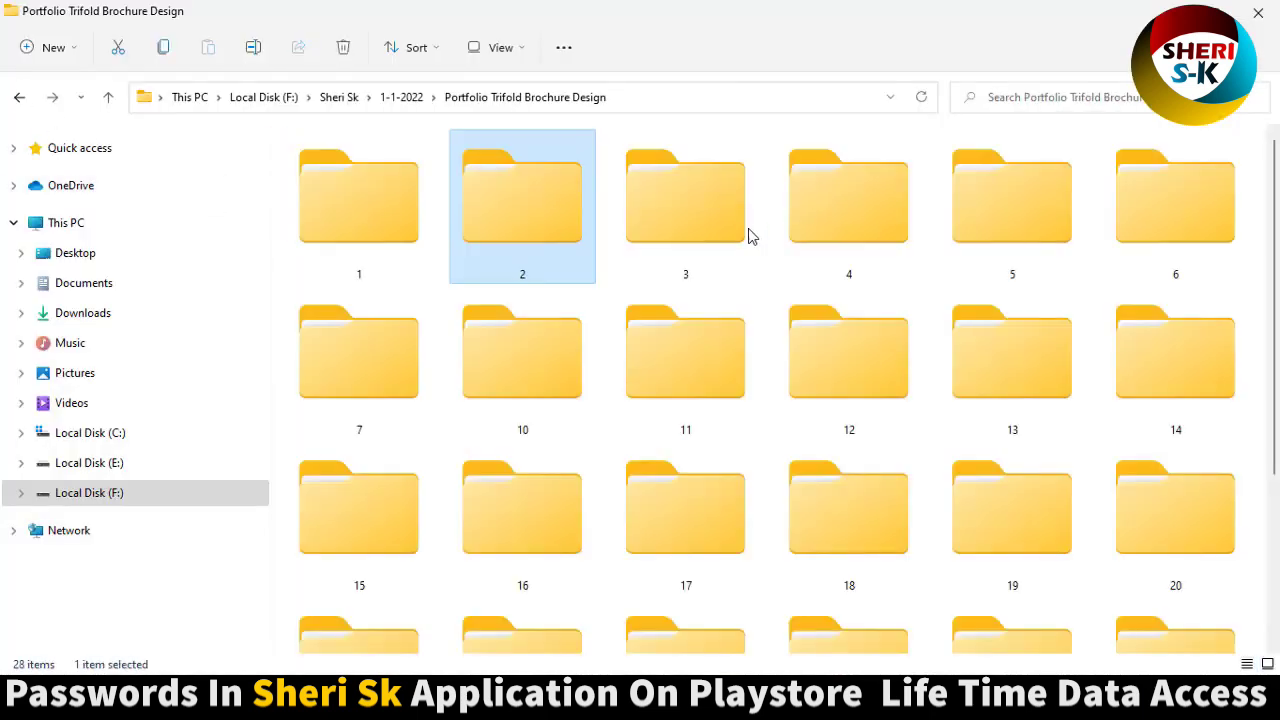
double_click(837, 376)
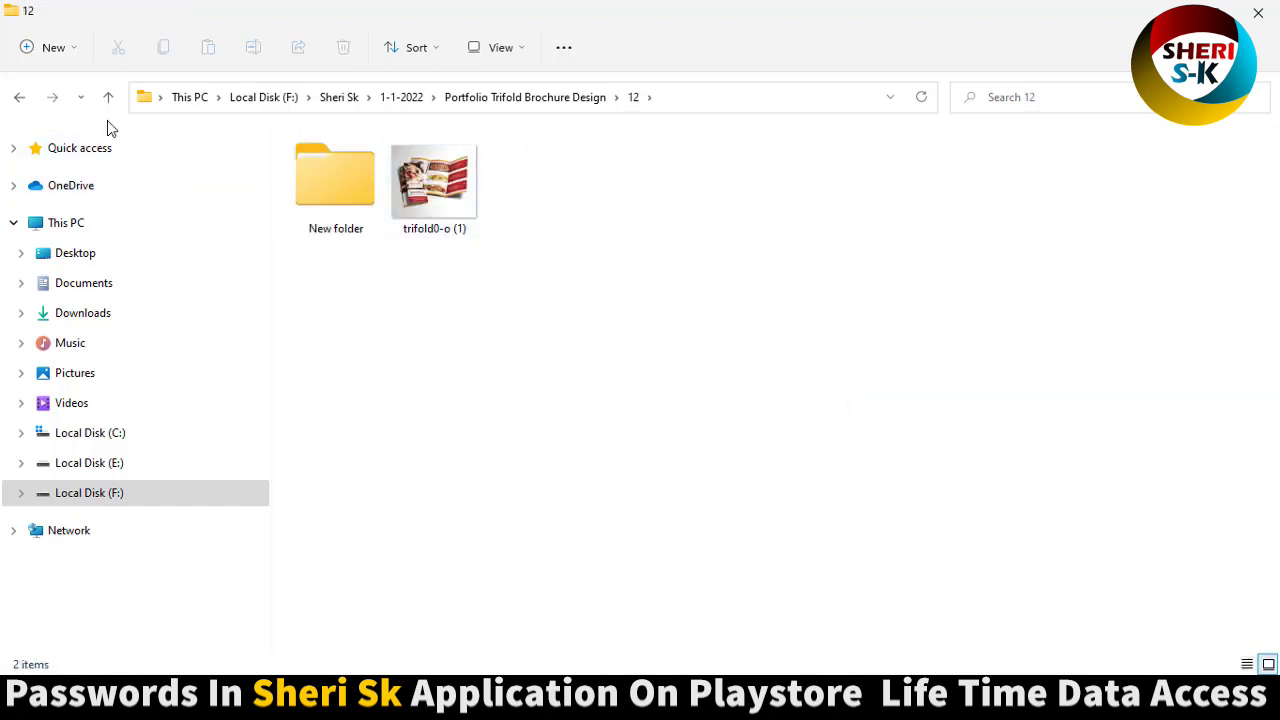
left_click(17, 99)
double_click(507, 521)
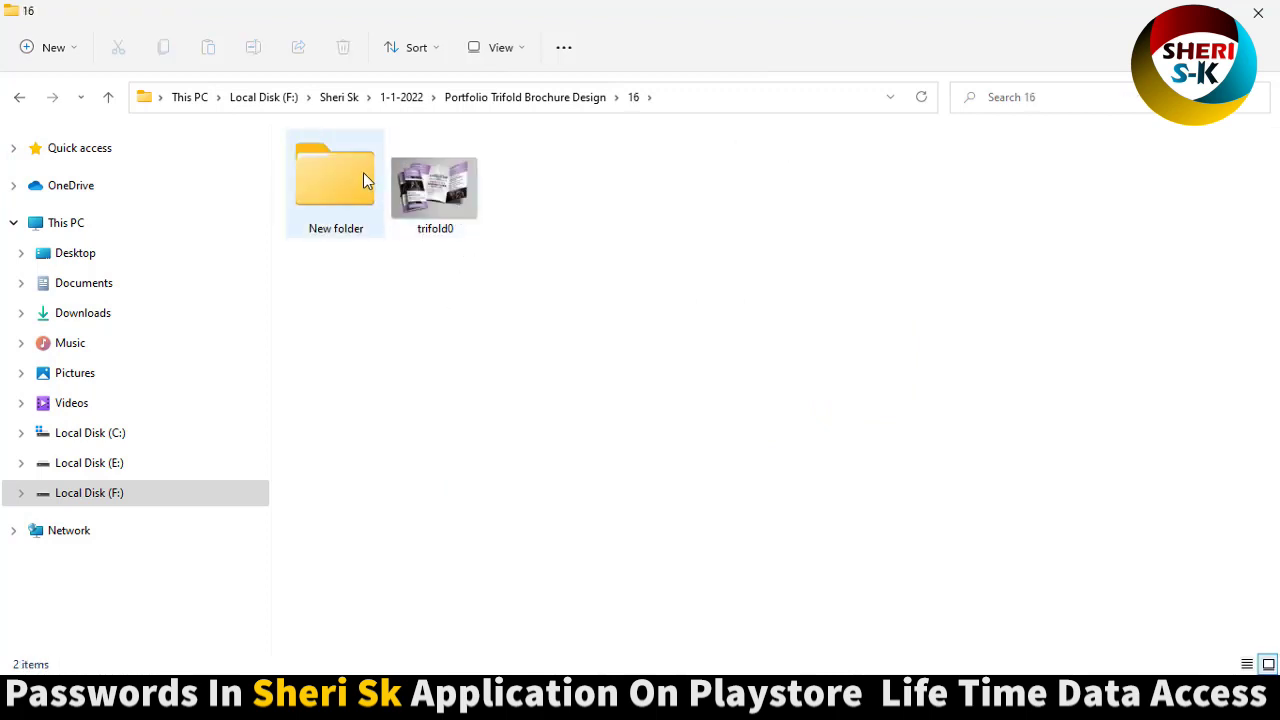
double_click(376, 186)
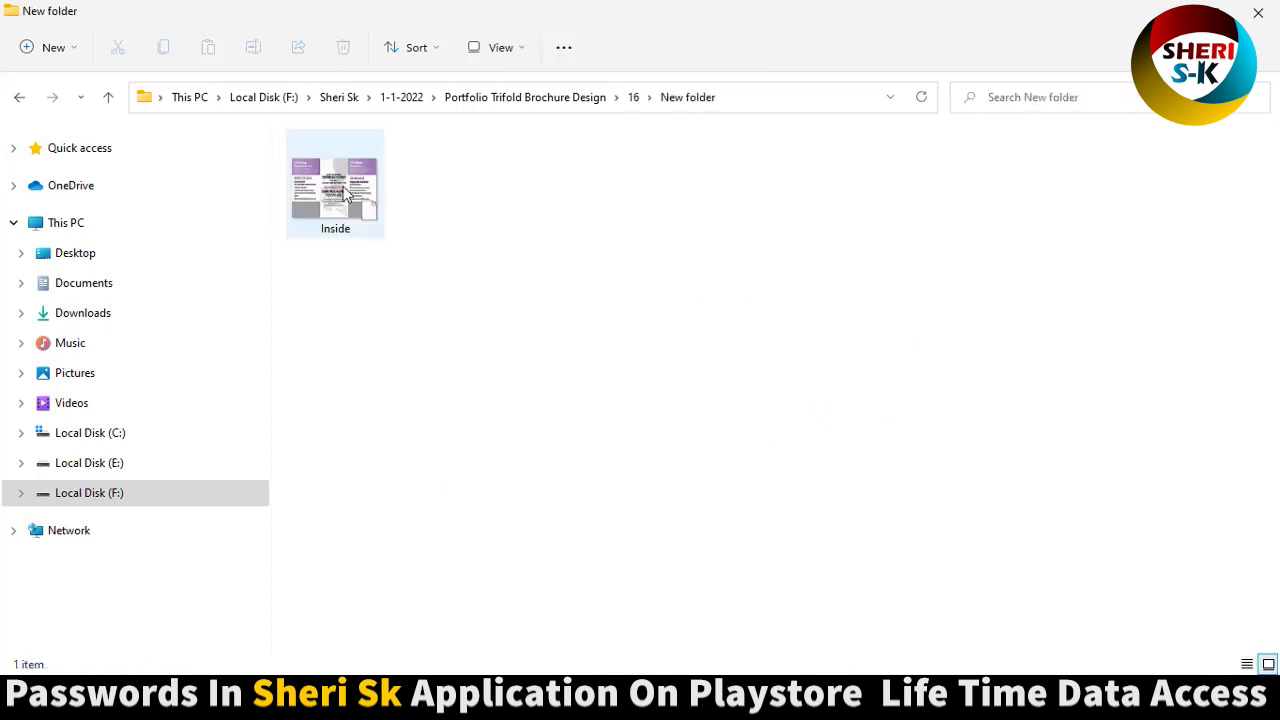
double_click(335, 200)
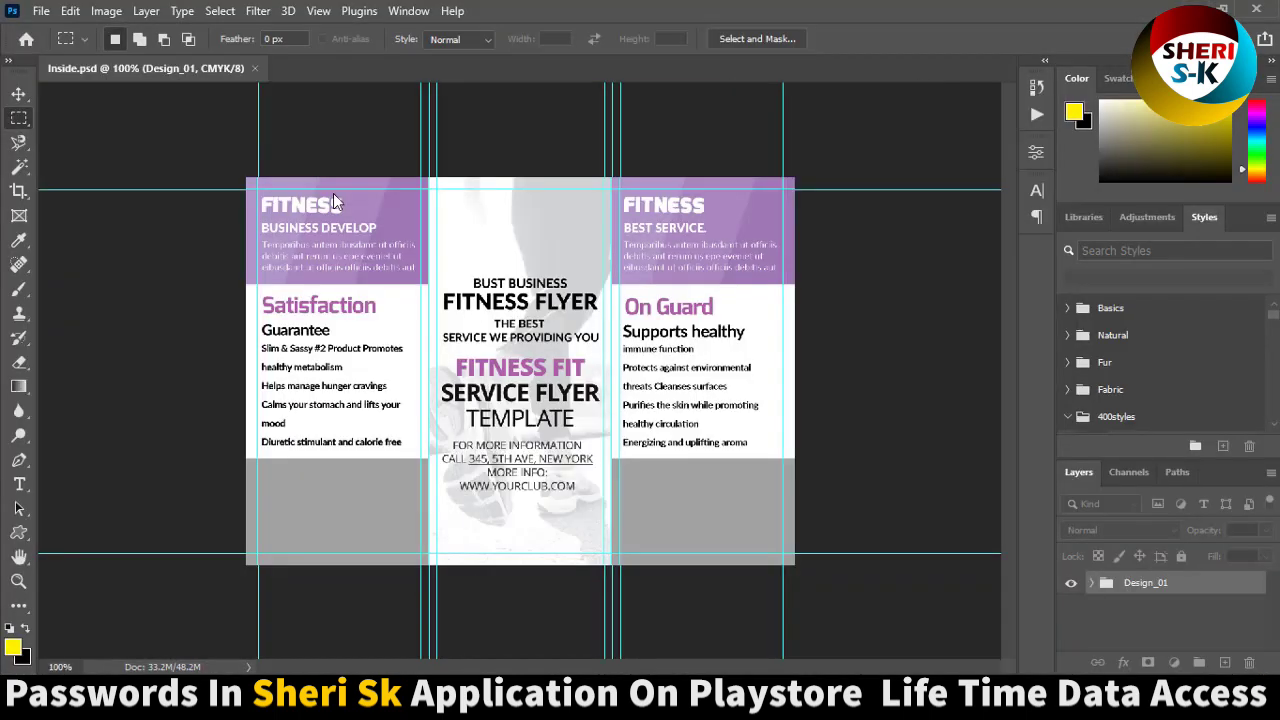
- Close the fitness Inside.psd and return to the brochure folder list in File Explorer
left_click(257, 68)
left_click(540, 700)
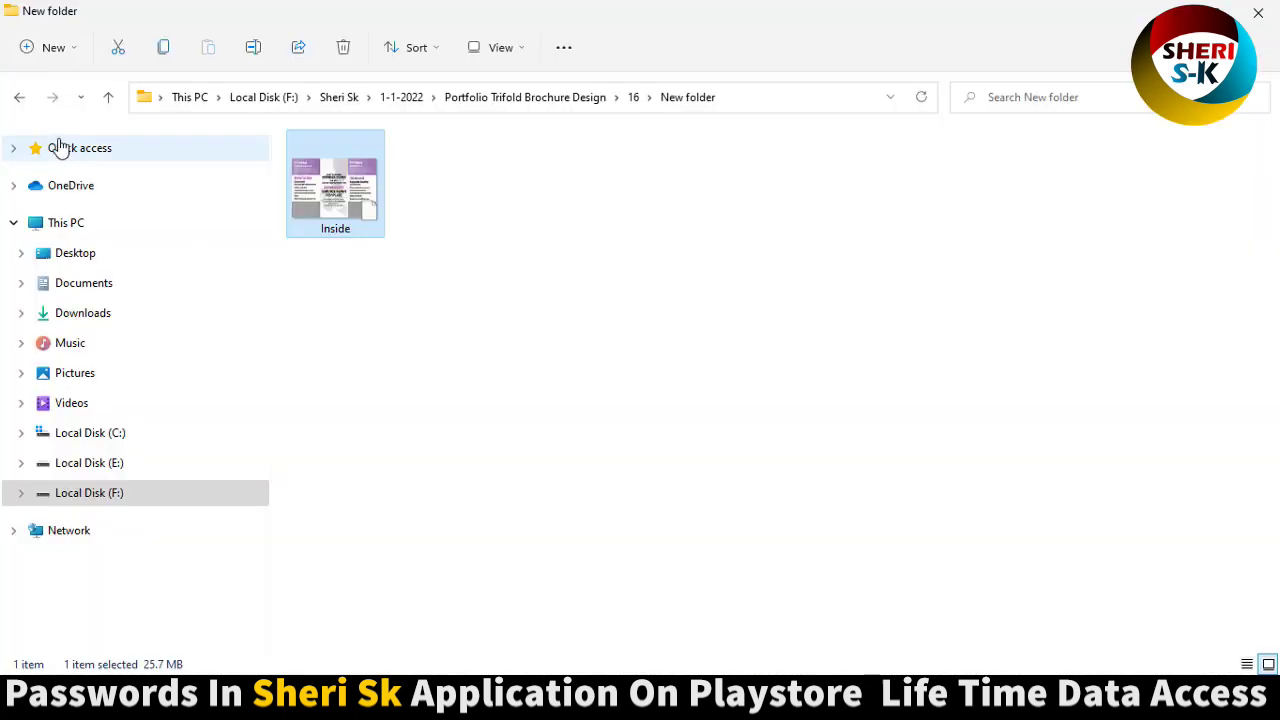
left_click(20, 99)
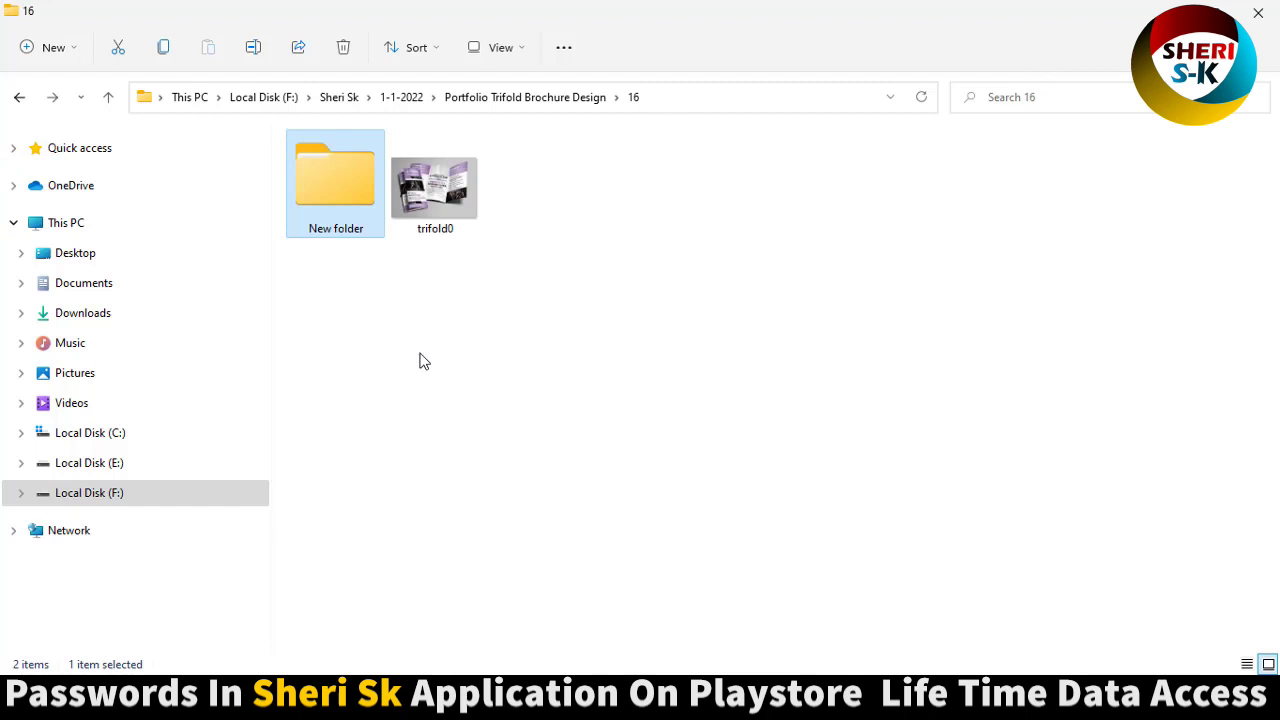
left_click(18, 104)
- Look through folder 23's New folder and its Inside and Outside files
scroll(414, 429, "down", 3)
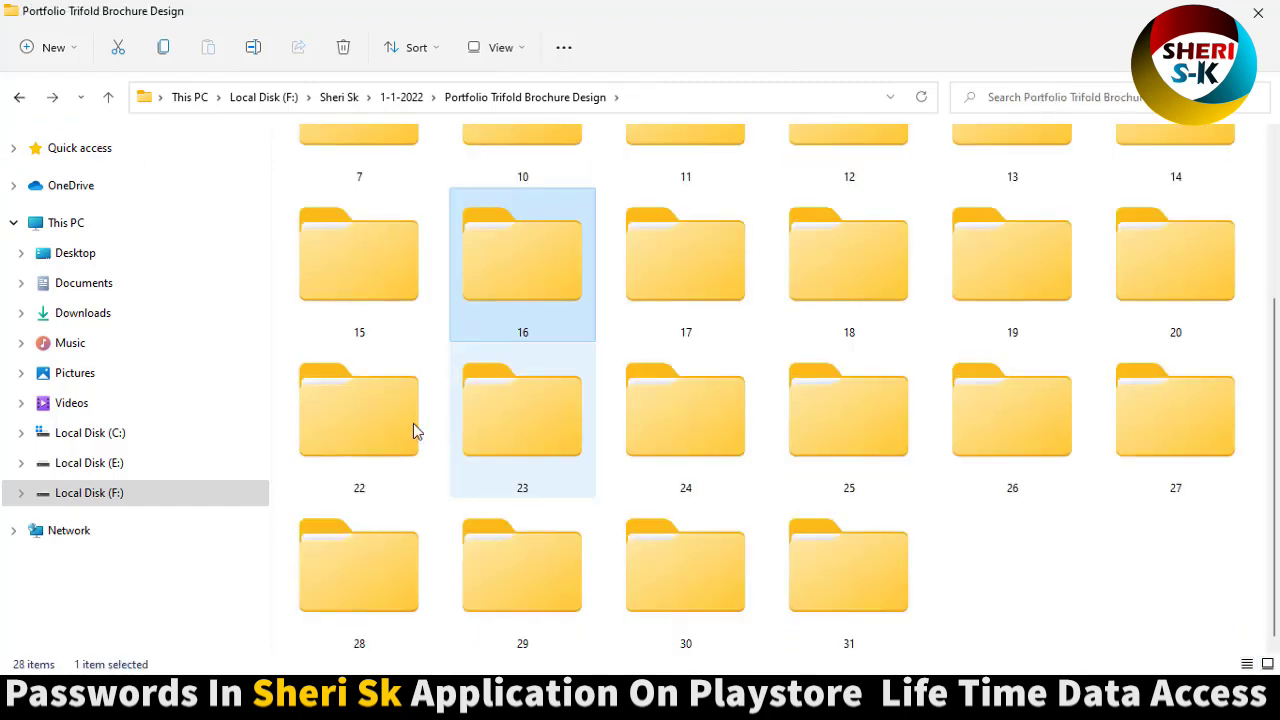
double_click(494, 437)
left_click(349, 183)
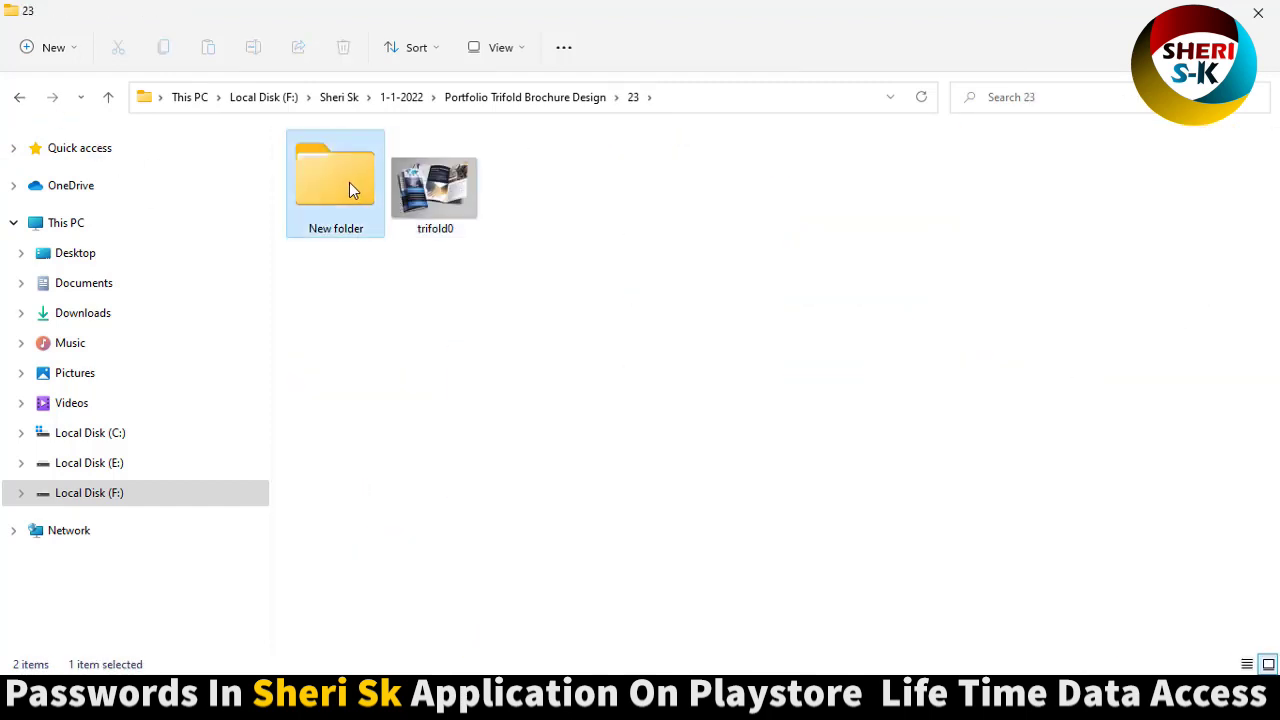
double_click(349, 189)
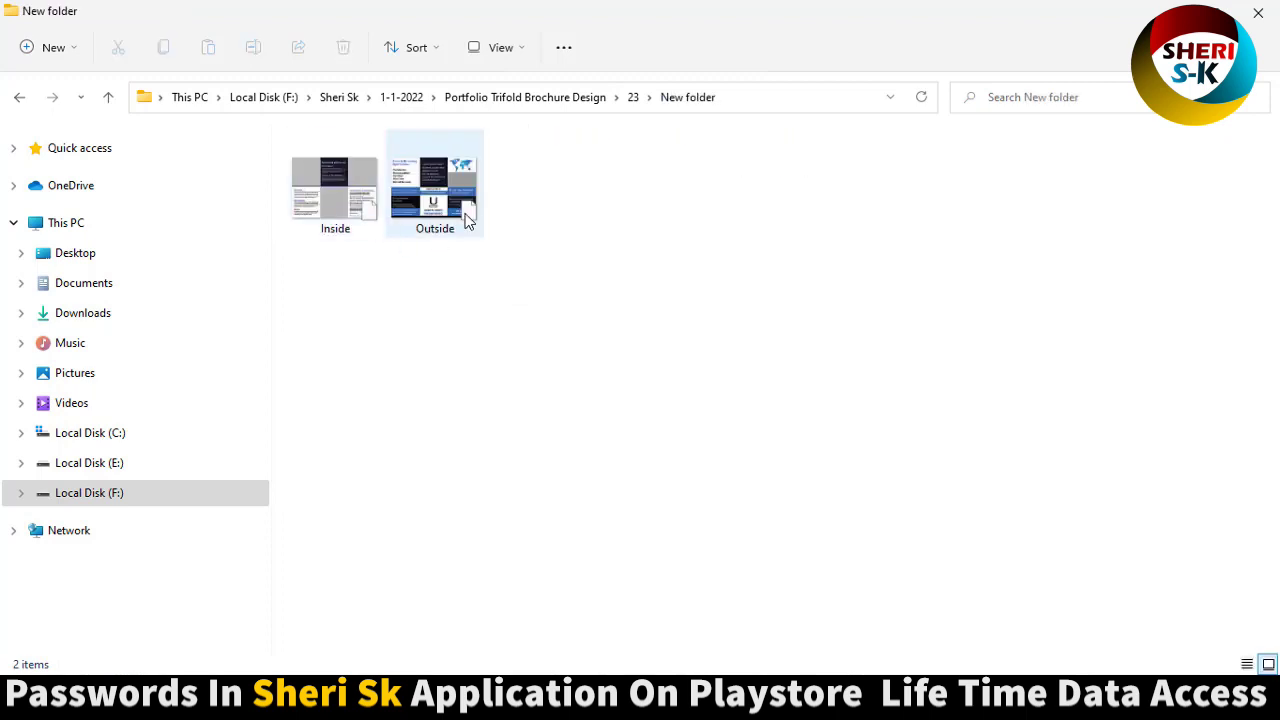
left_click(340, 185)
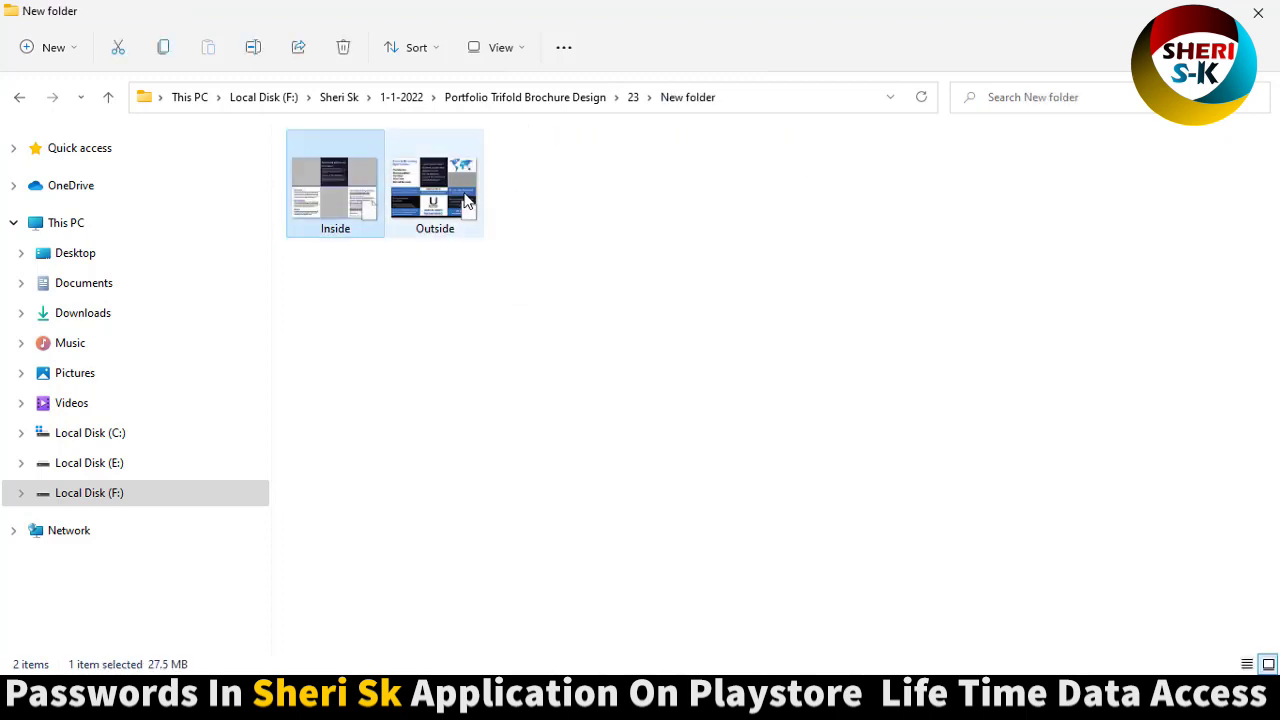
left_click(434, 185)
left_click(20, 97)
left_click(20, 97)
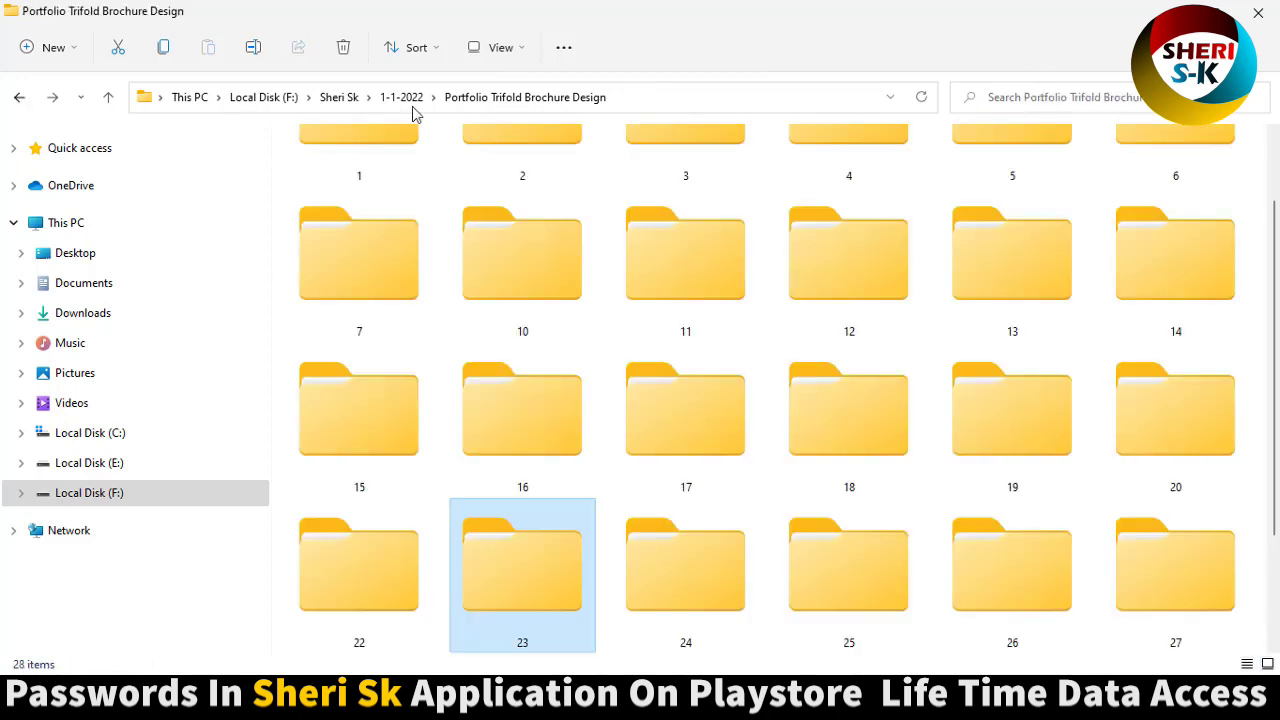
- Open folder 19's New folder and select its Inside design file
double_click(1002, 433)
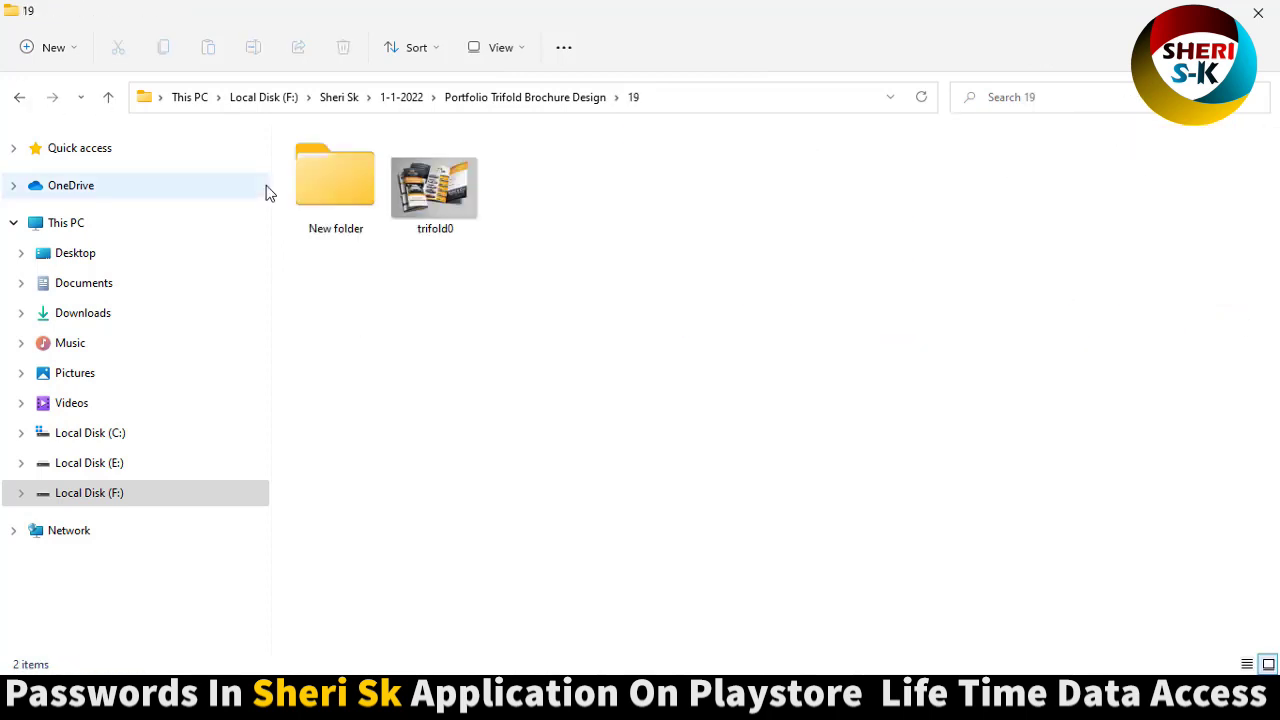
left_click(332, 176)
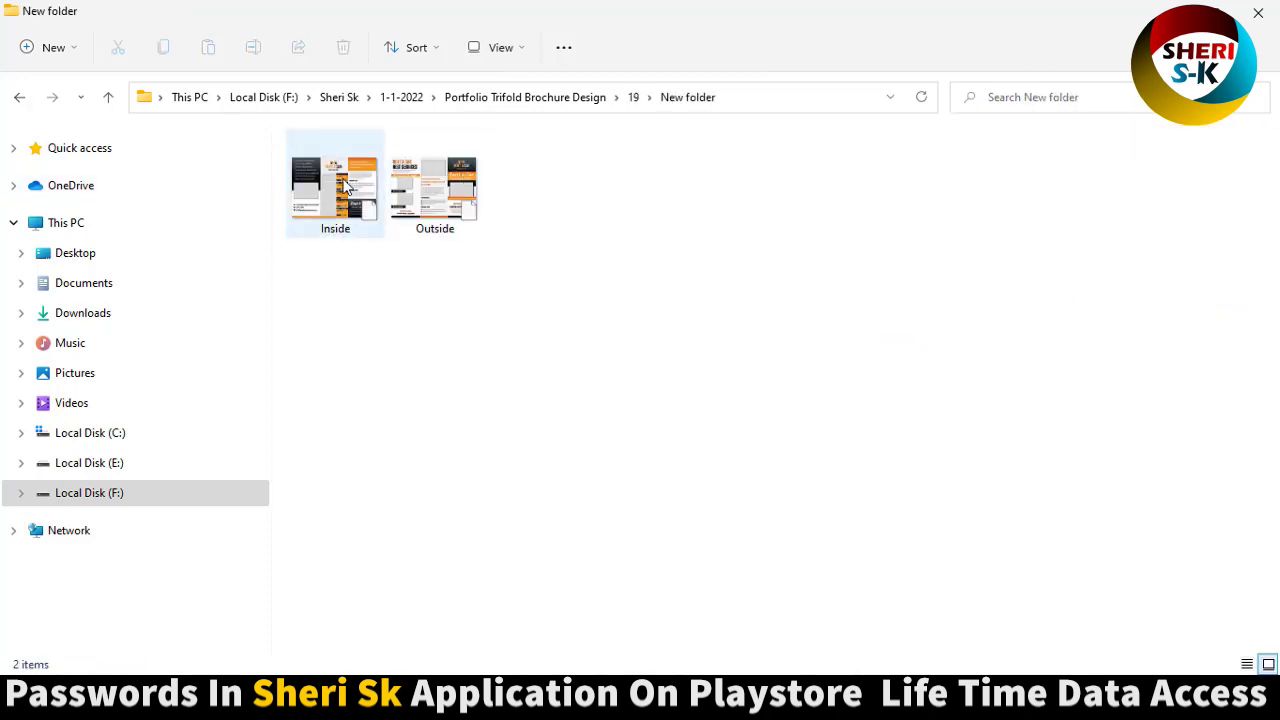
left_click(343, 185)
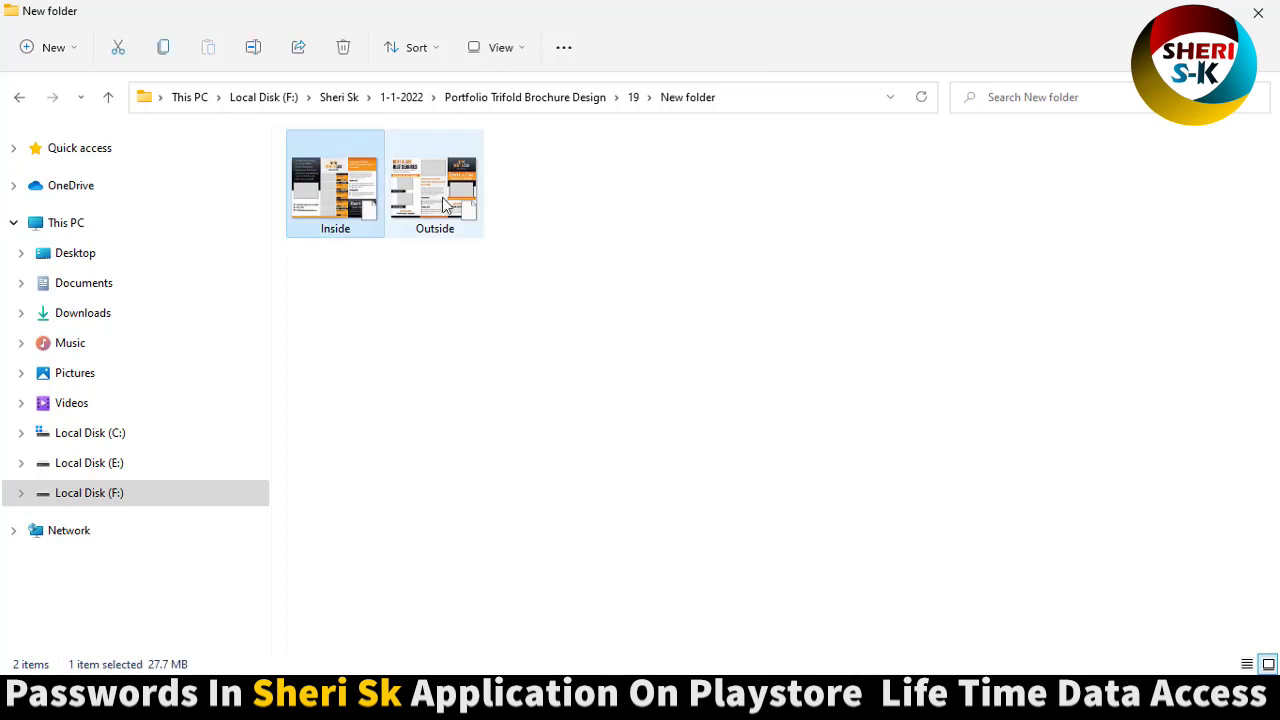
left_click(20, 98)
left_click(20, 98)
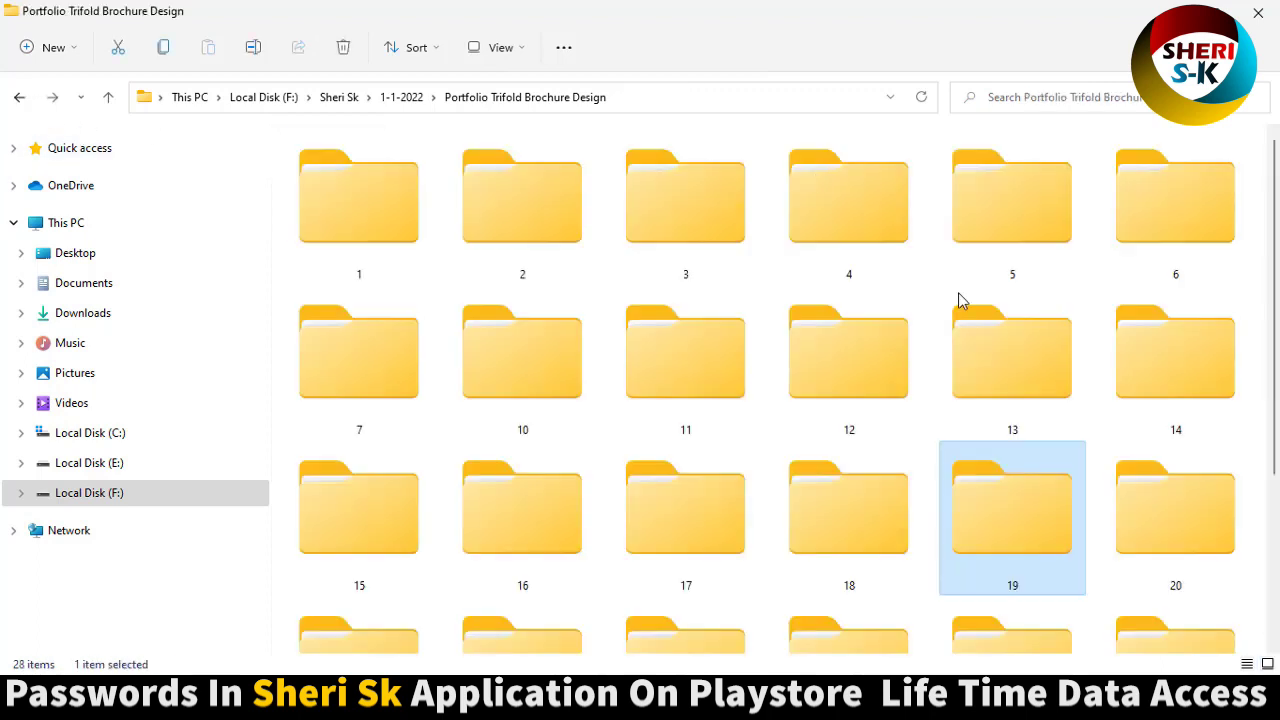
- Browse folder 20's New folder and select its Outside design file
scroll(960, 300, "down", 2)
double_click(1186, 294)
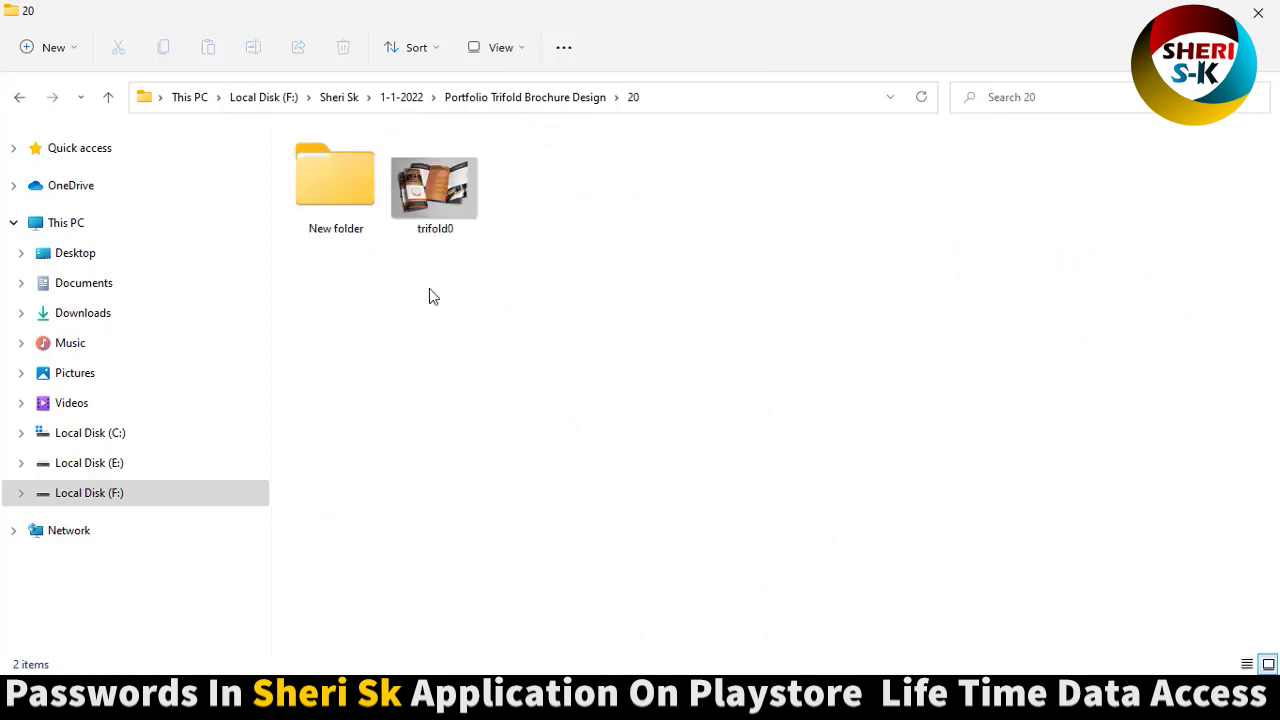
double_click(321, 213)
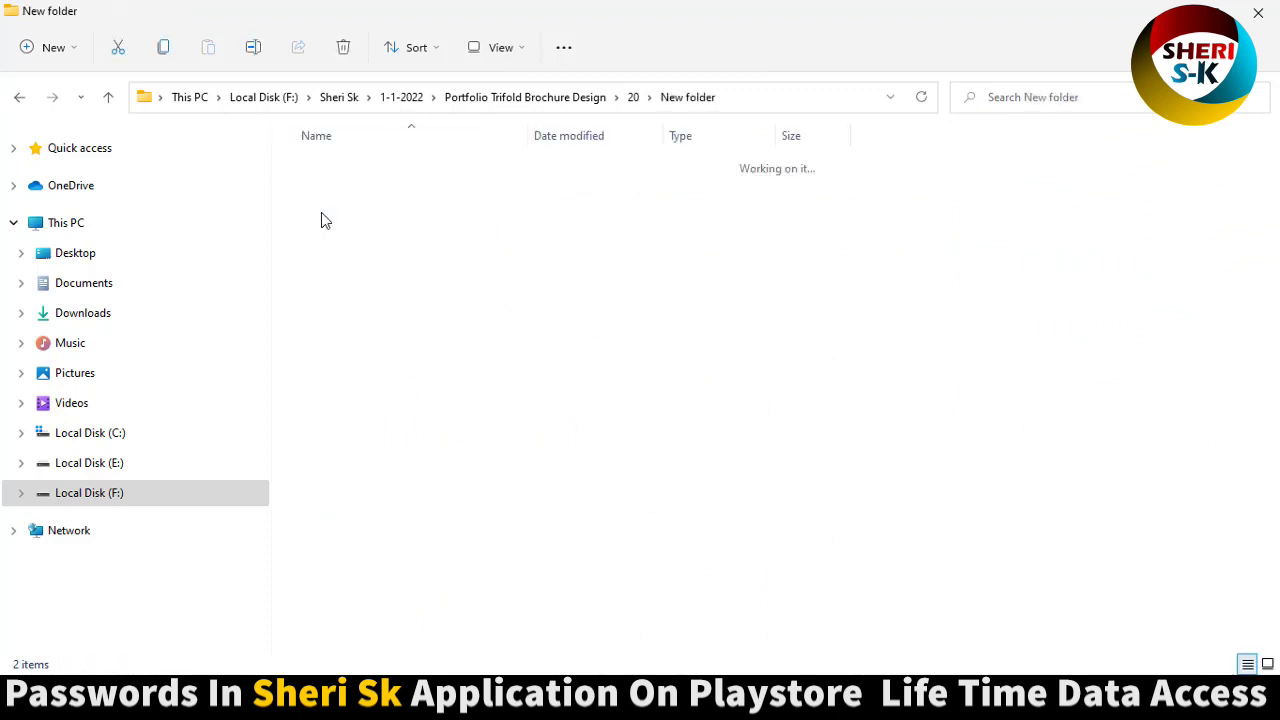
key("Right")
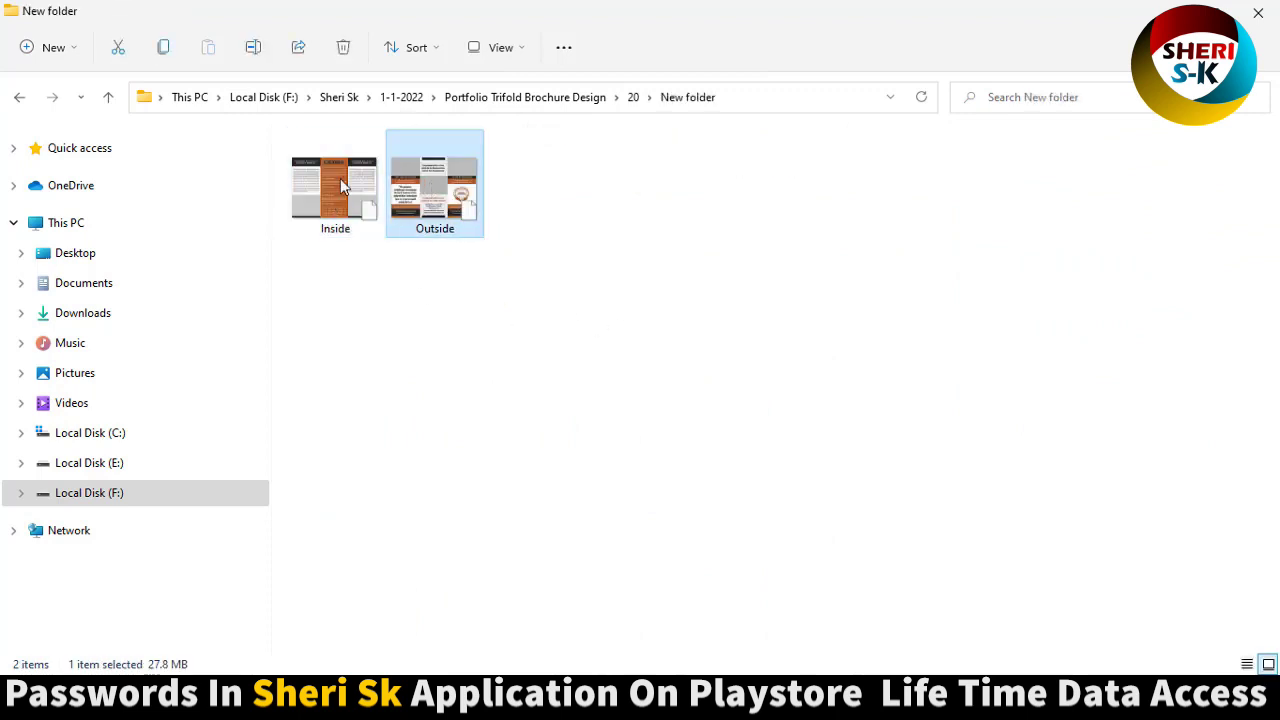
left_click(20, 99)
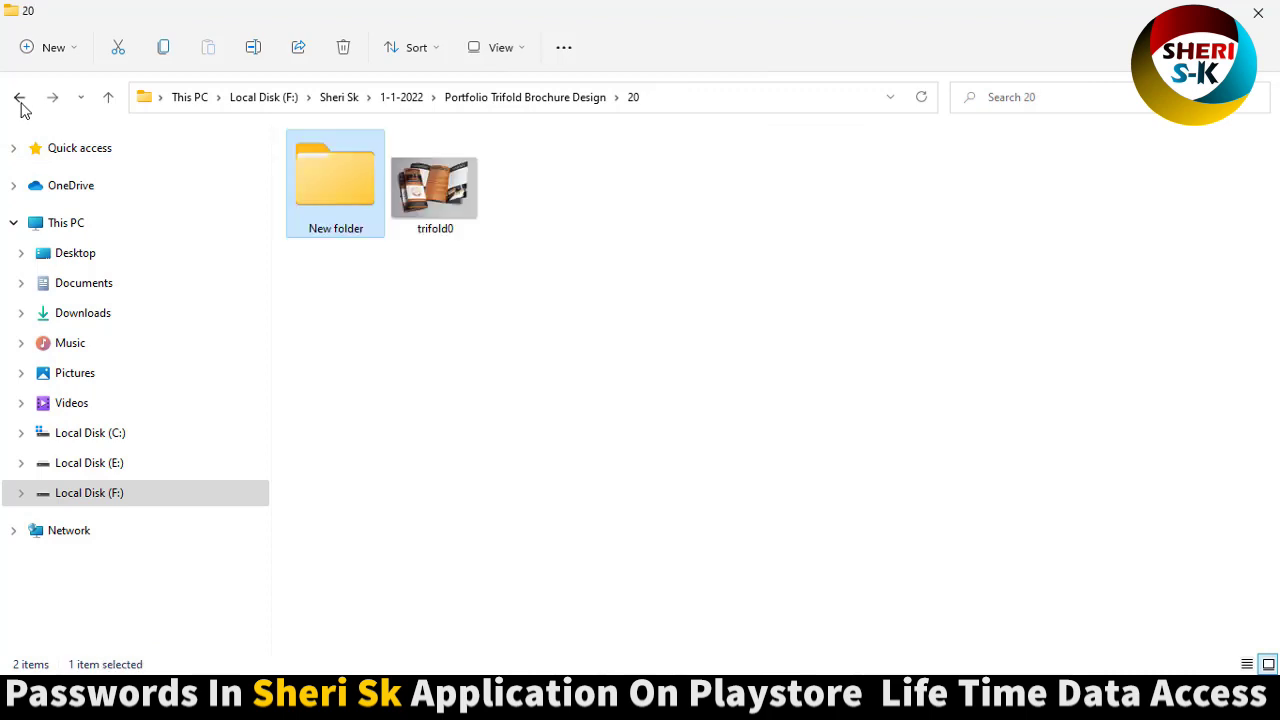
left_click(20, 99)
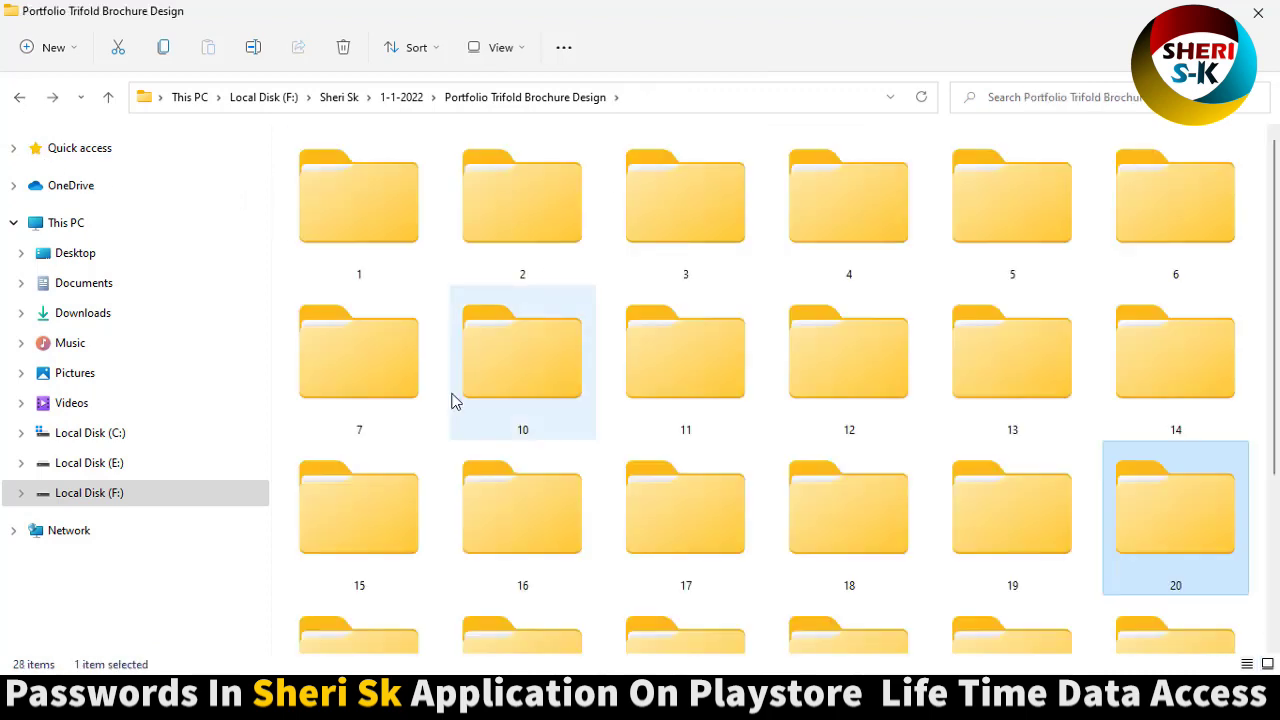
- Open folder 29's New folder and load the red charity Inside.psd in Photoshop
scroll(480, 440, "down", 2)
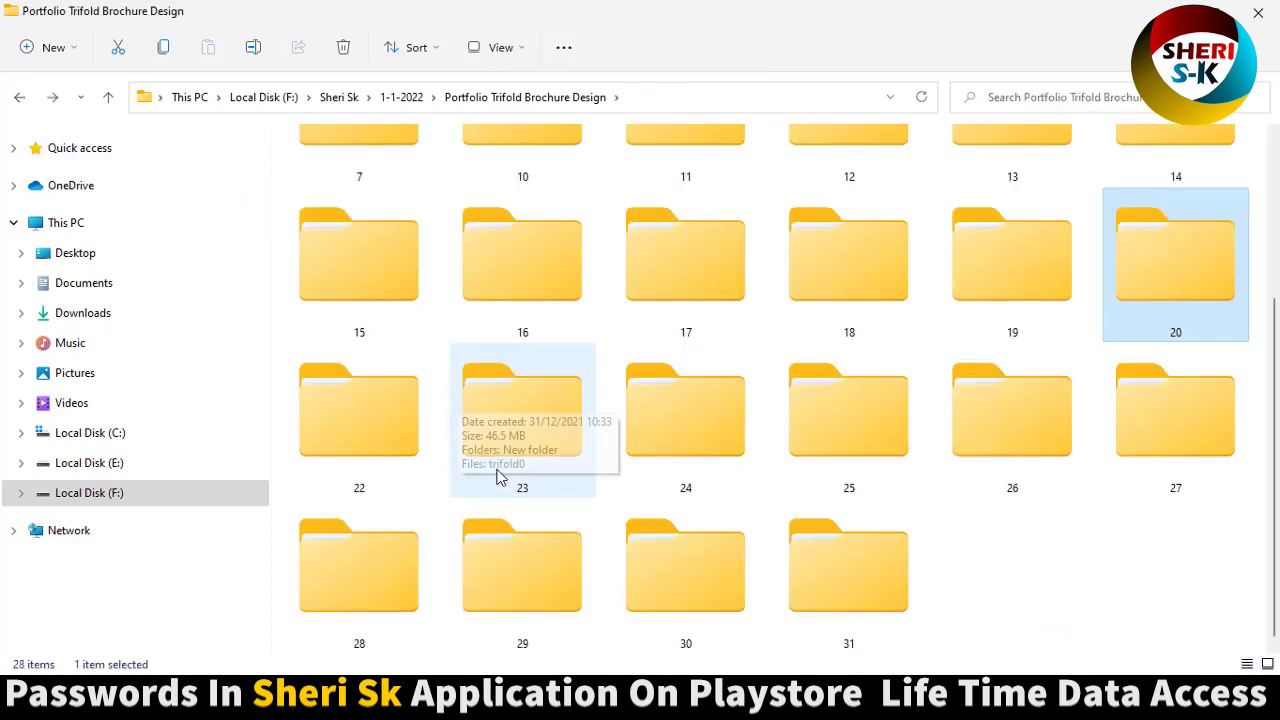
double_click(513, 589)
left_click(320, 186)
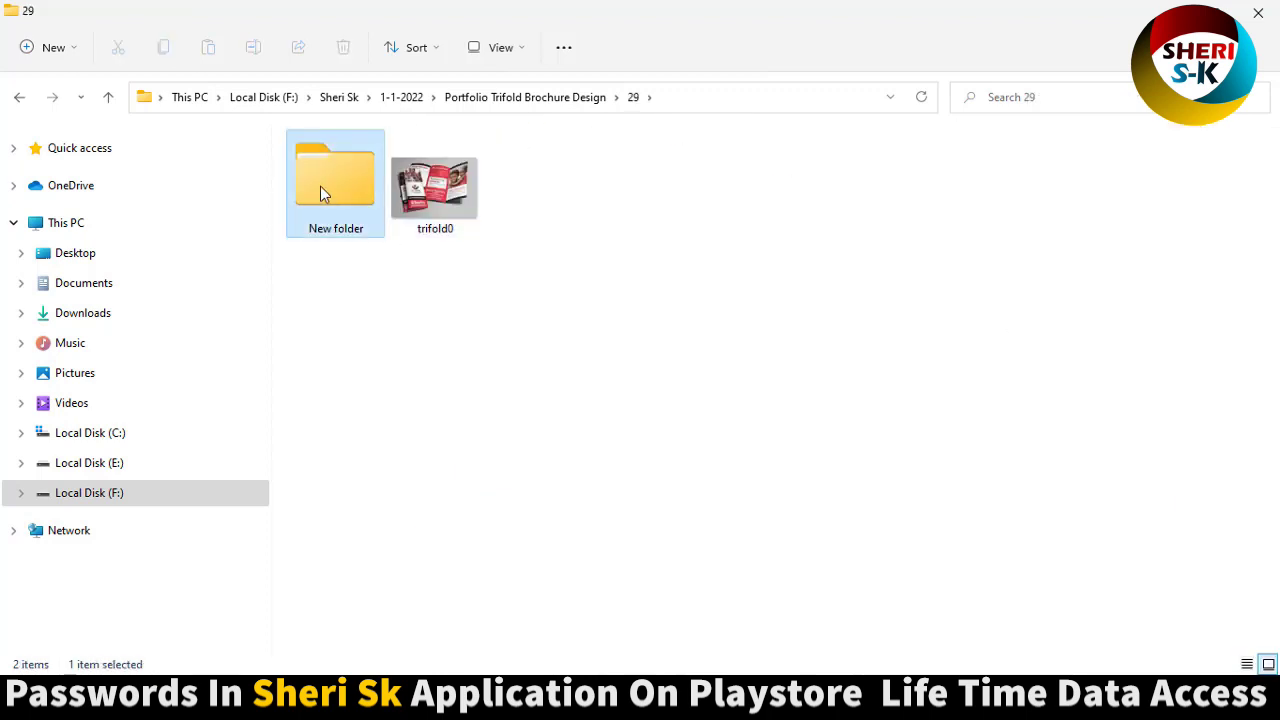
double_click(320, 186)
left_click(341, 178)
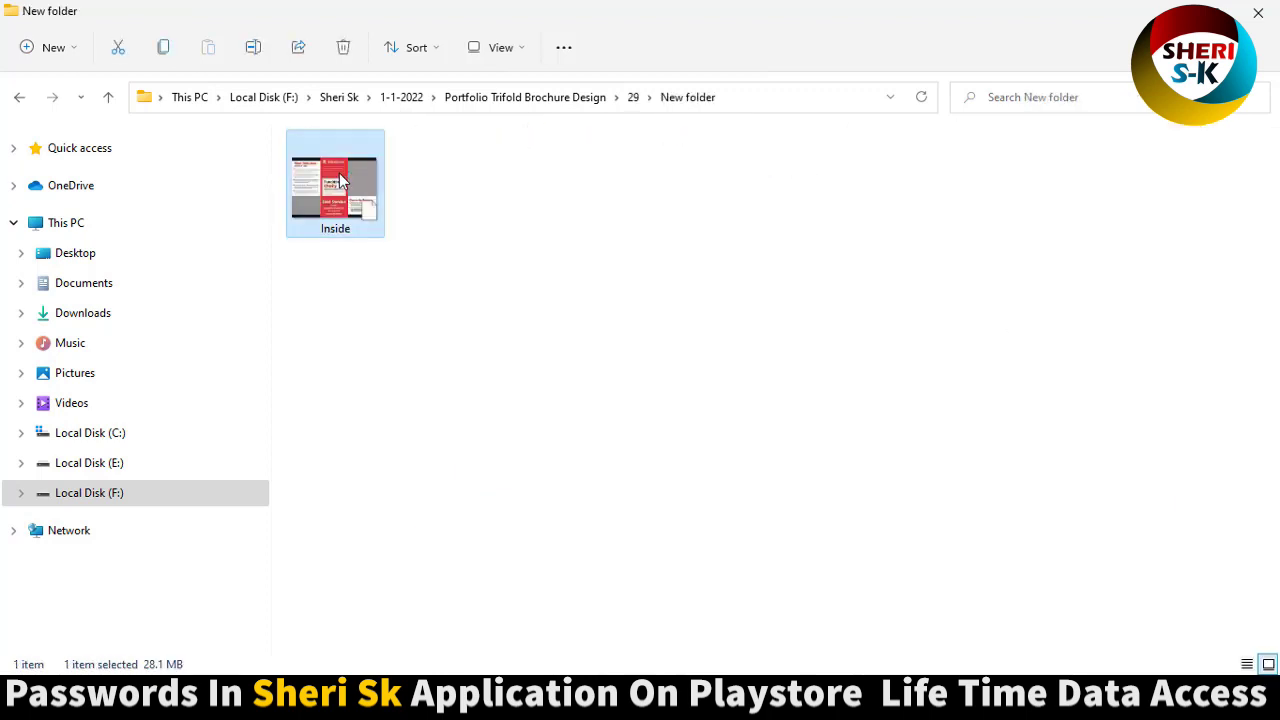
double_click(340, 178)
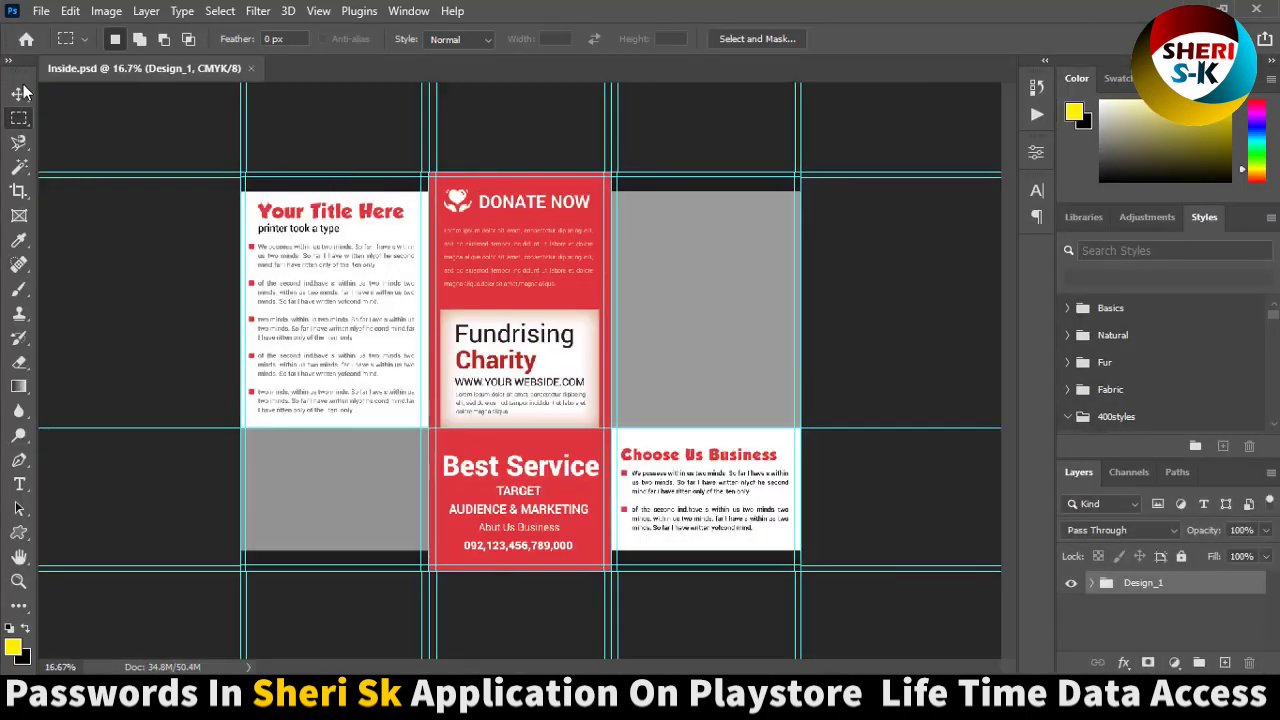
- Change the Rectangle 4 copy colour overlay from red to orange (de8935)
left_click(20, 93)
left_click(576, 303)
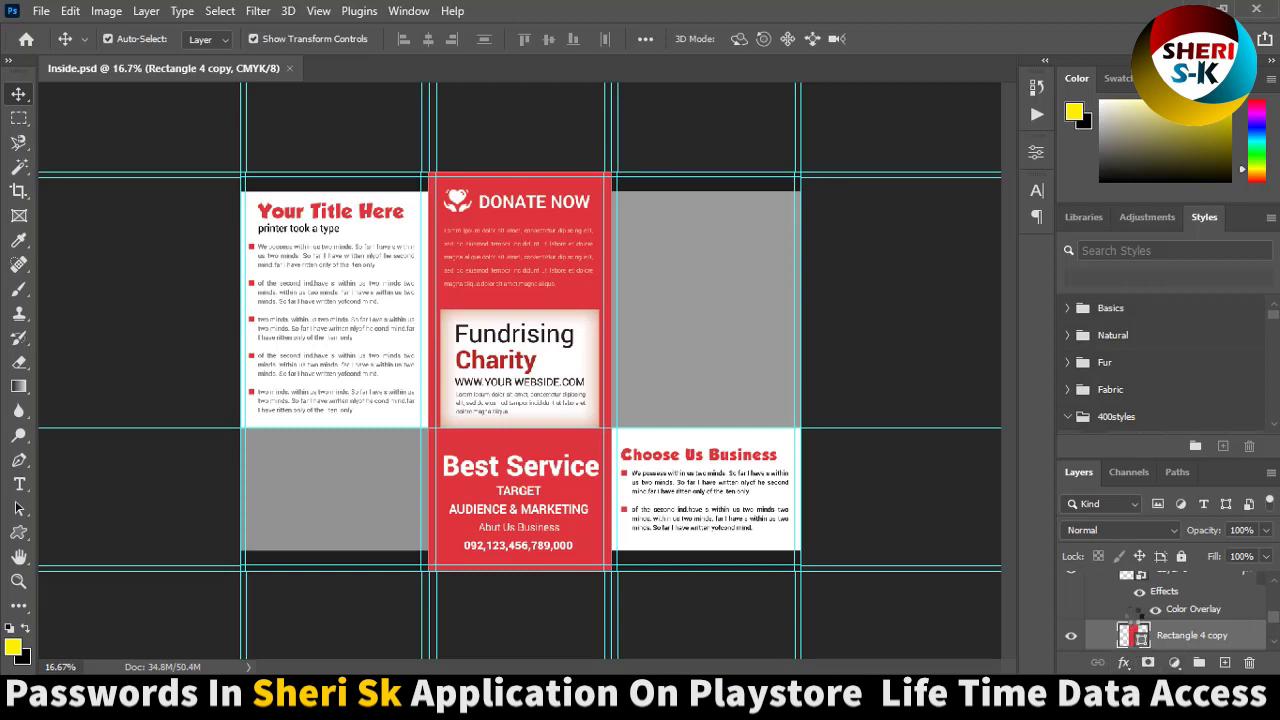
double_click(1133, 635)
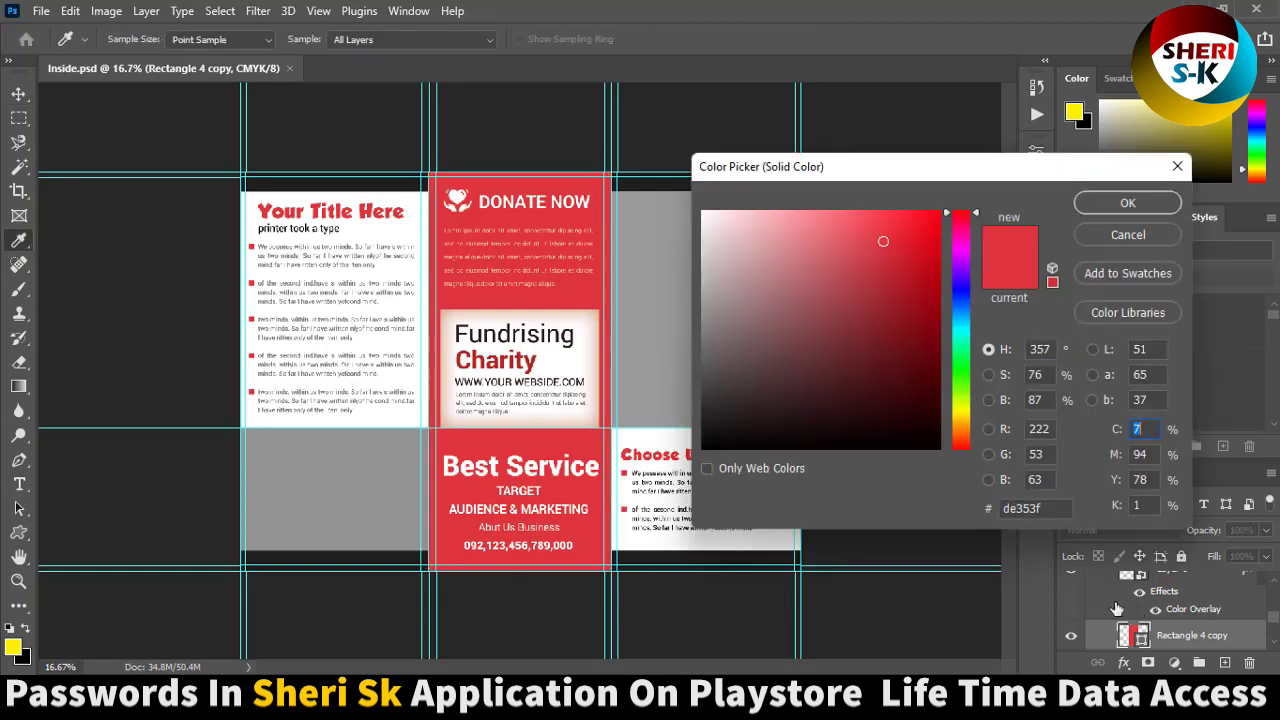
left_click_drag(976, 211, 984, 429)
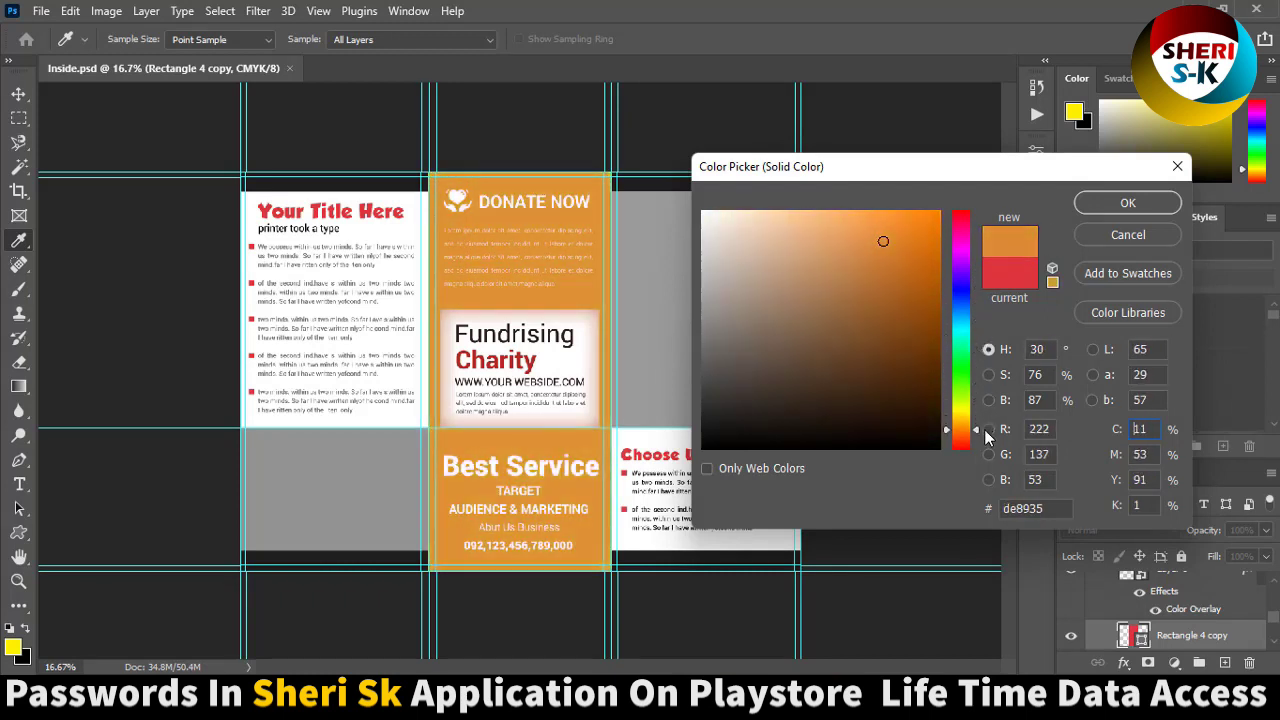
left_click(1100, 203)
- Select the layer 1, the layer under the grey block and the title text, then close Inside.psd unsaved
key("v")
left_click(686, 288)
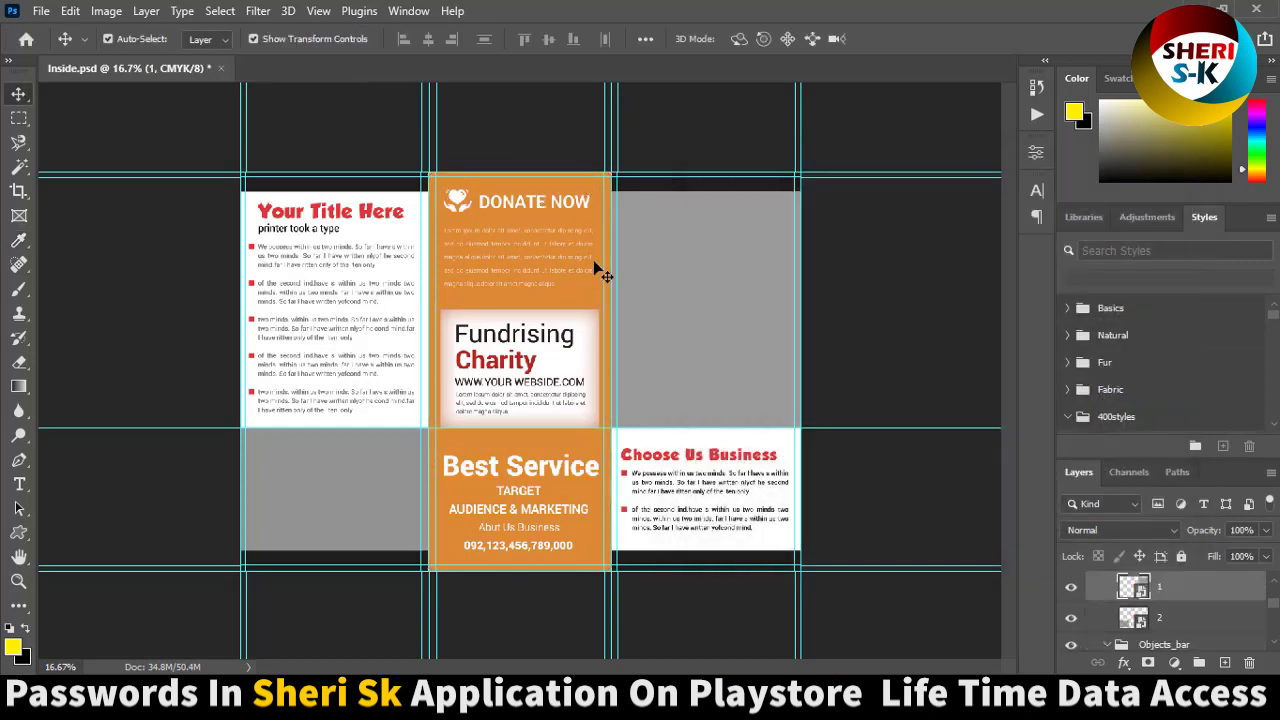
left_click(348, 466)
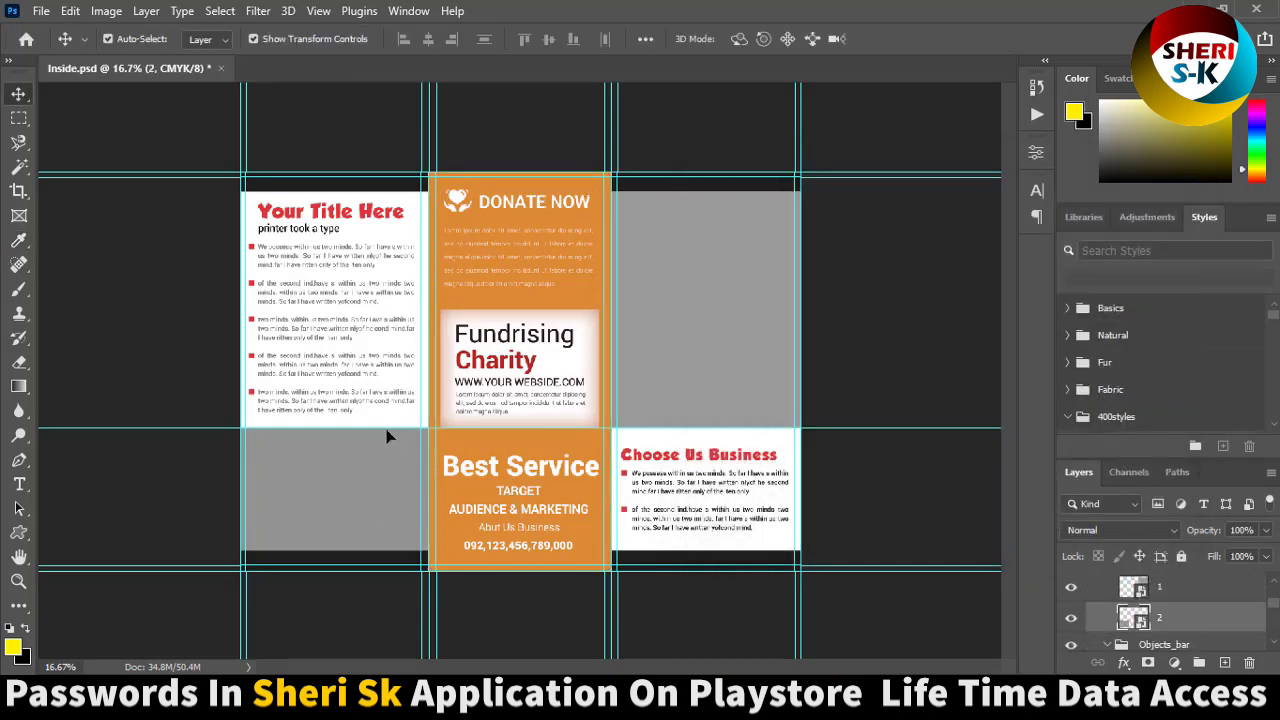
left_click(378, 222)
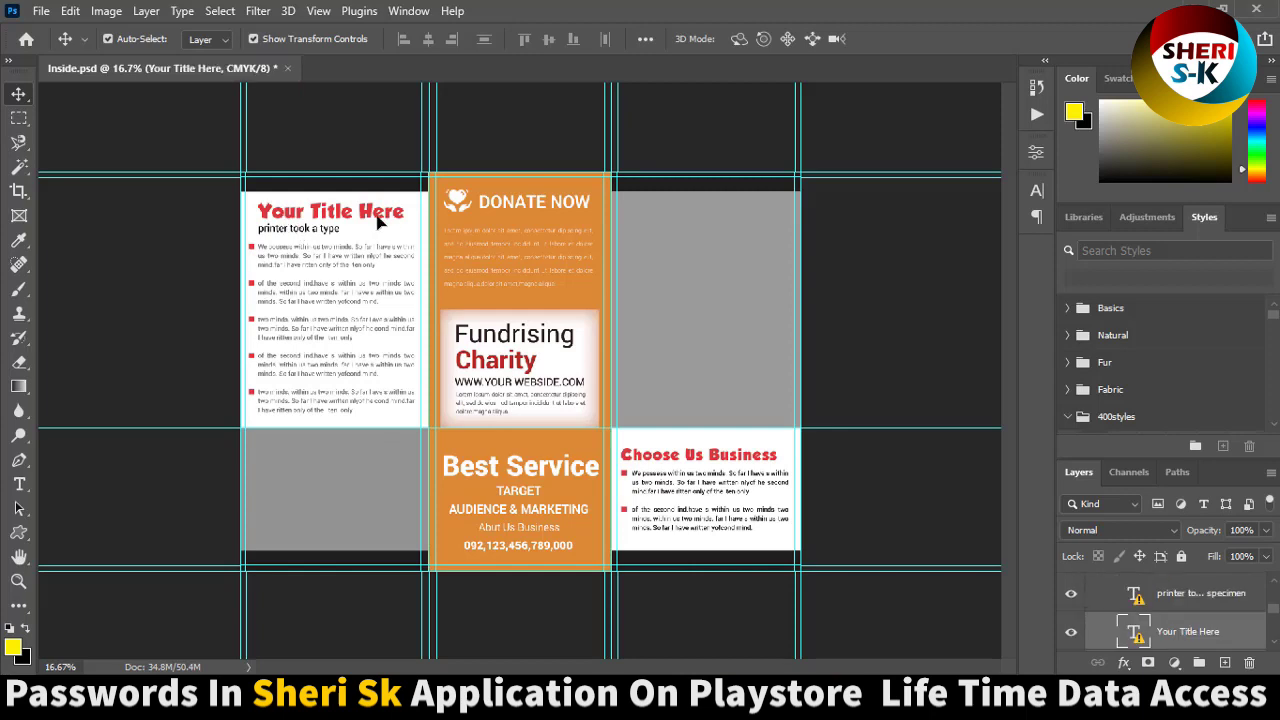
left_click(287, 68)
left_click(628, 266)
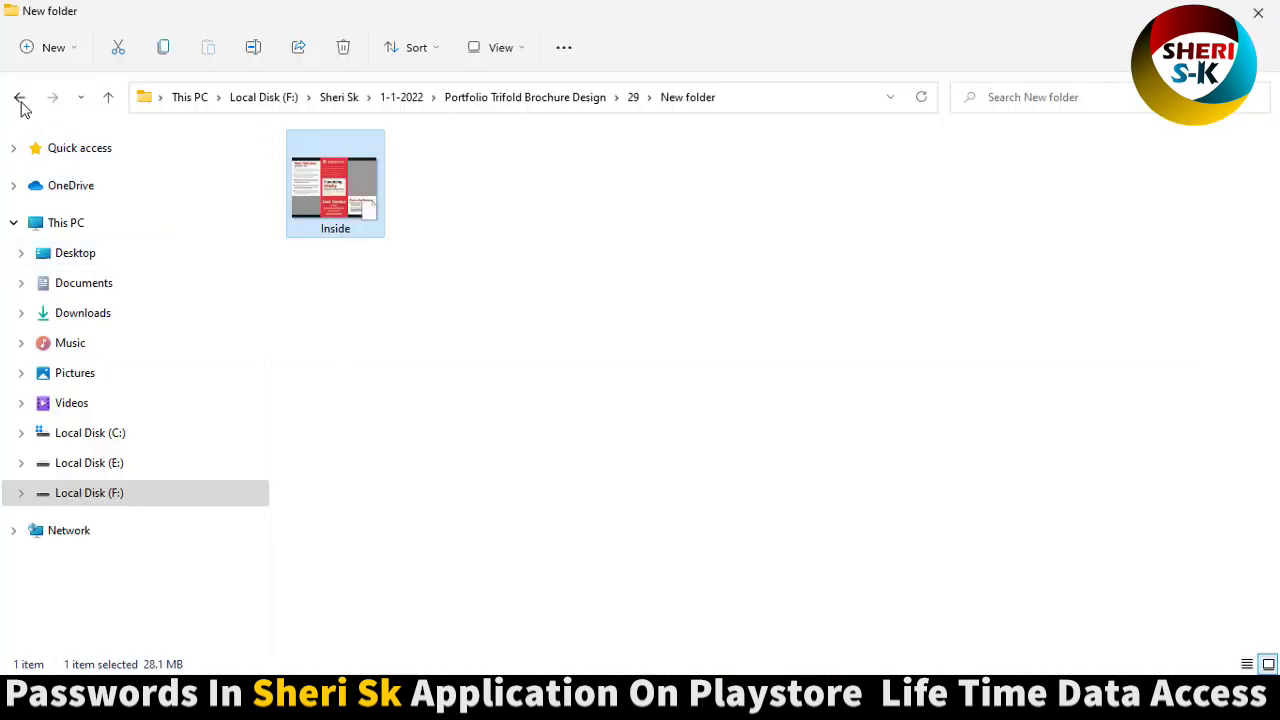
- Go back from folder 29, briefly open folder 22, then return to the brochure folder's top
left_click(19, 97)
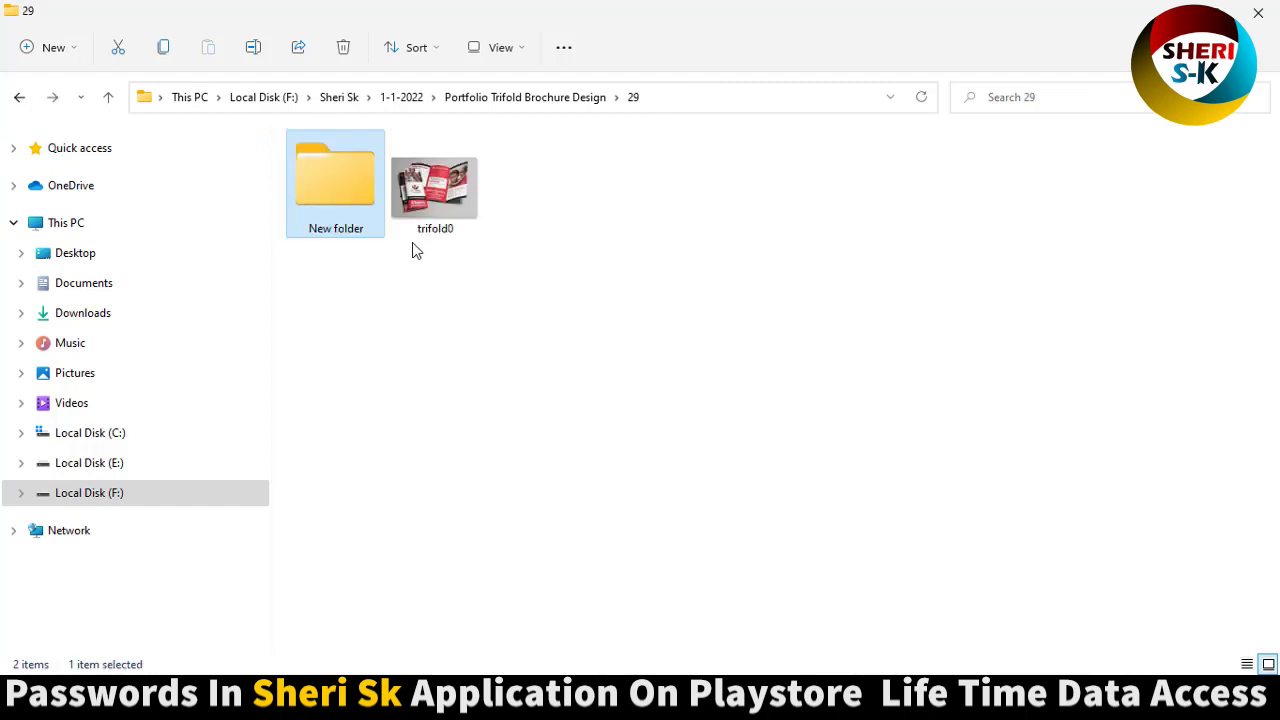
left_click(22, 102)
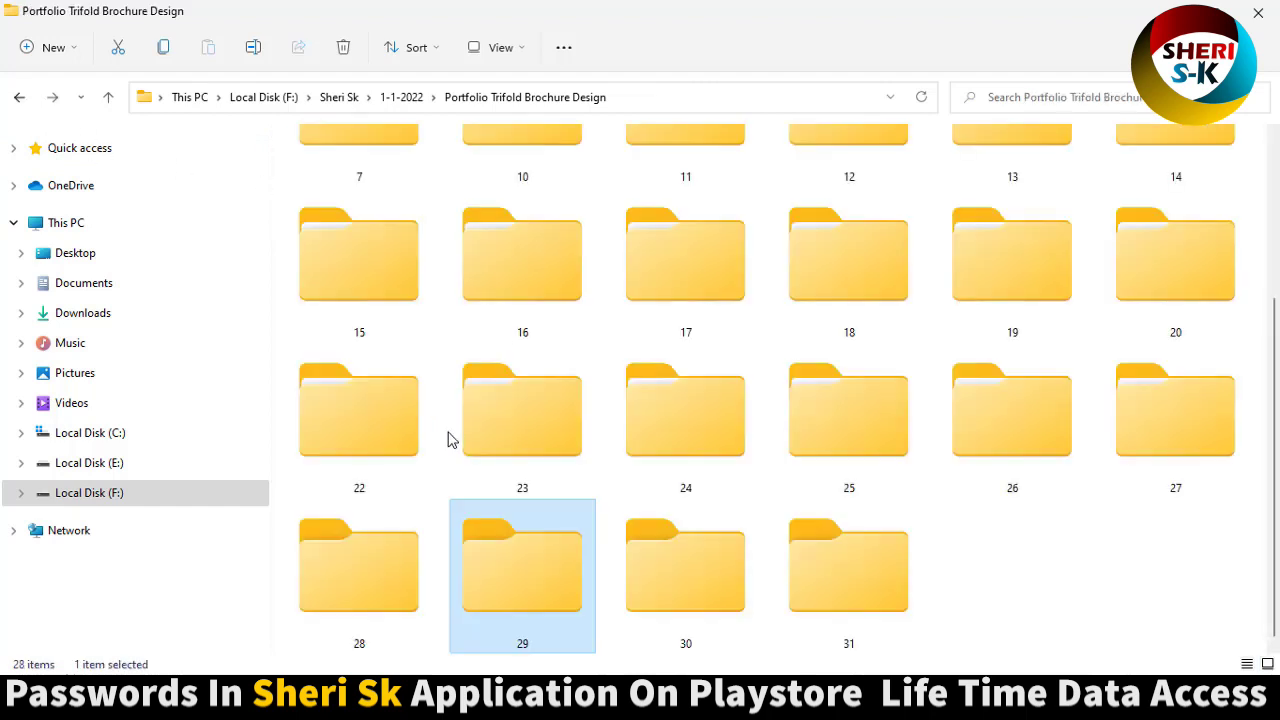
double_click(387, 429)
left_click(19, 97)
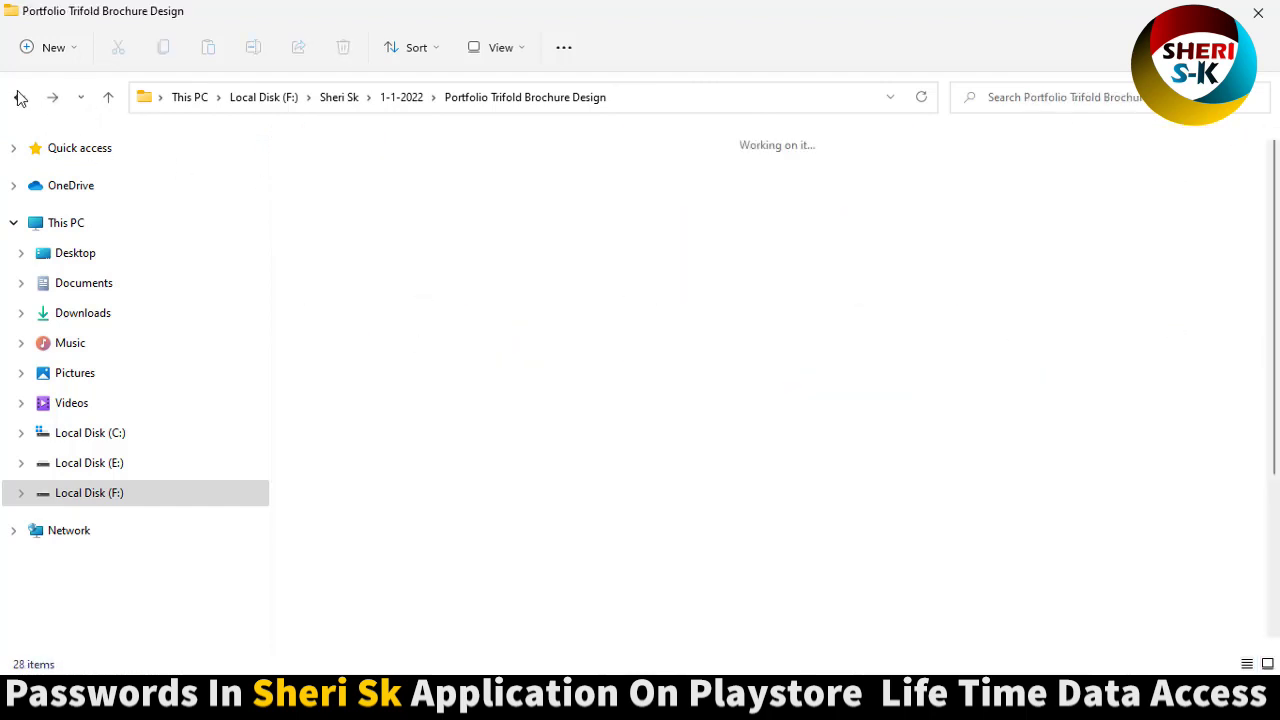
scroll(534, 207, "up", 2)
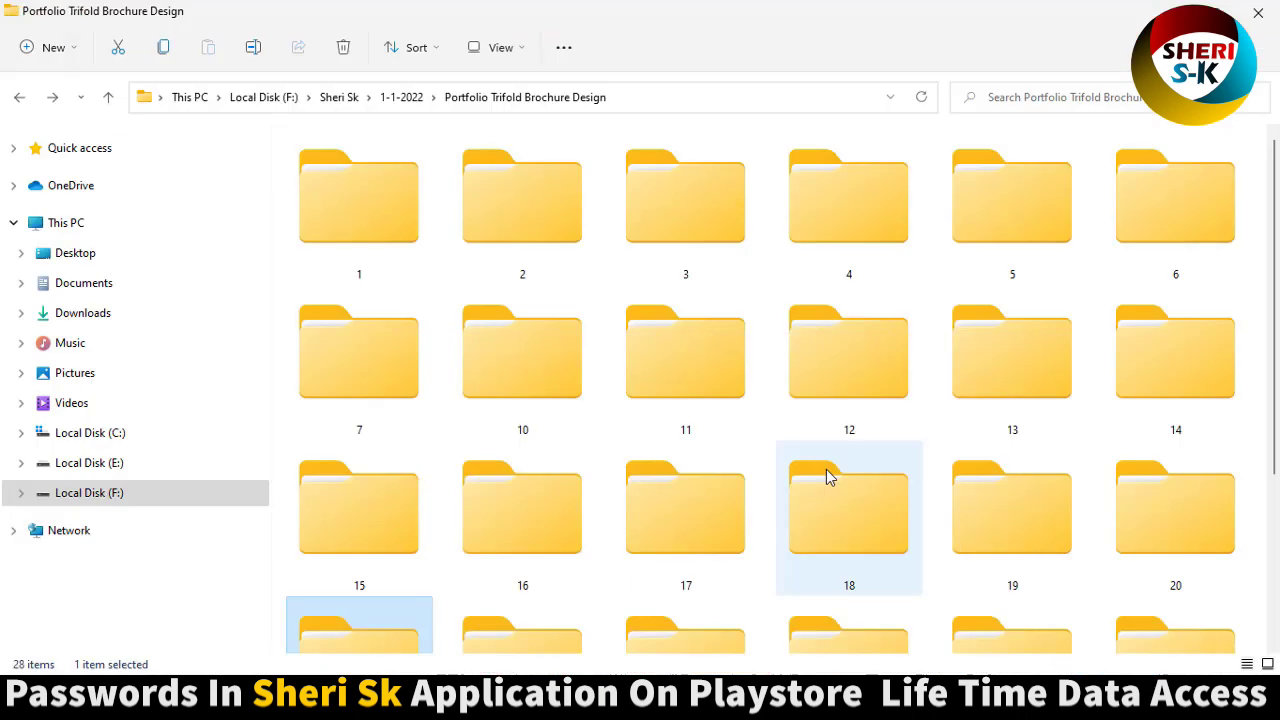
mouse_move(845, 475)
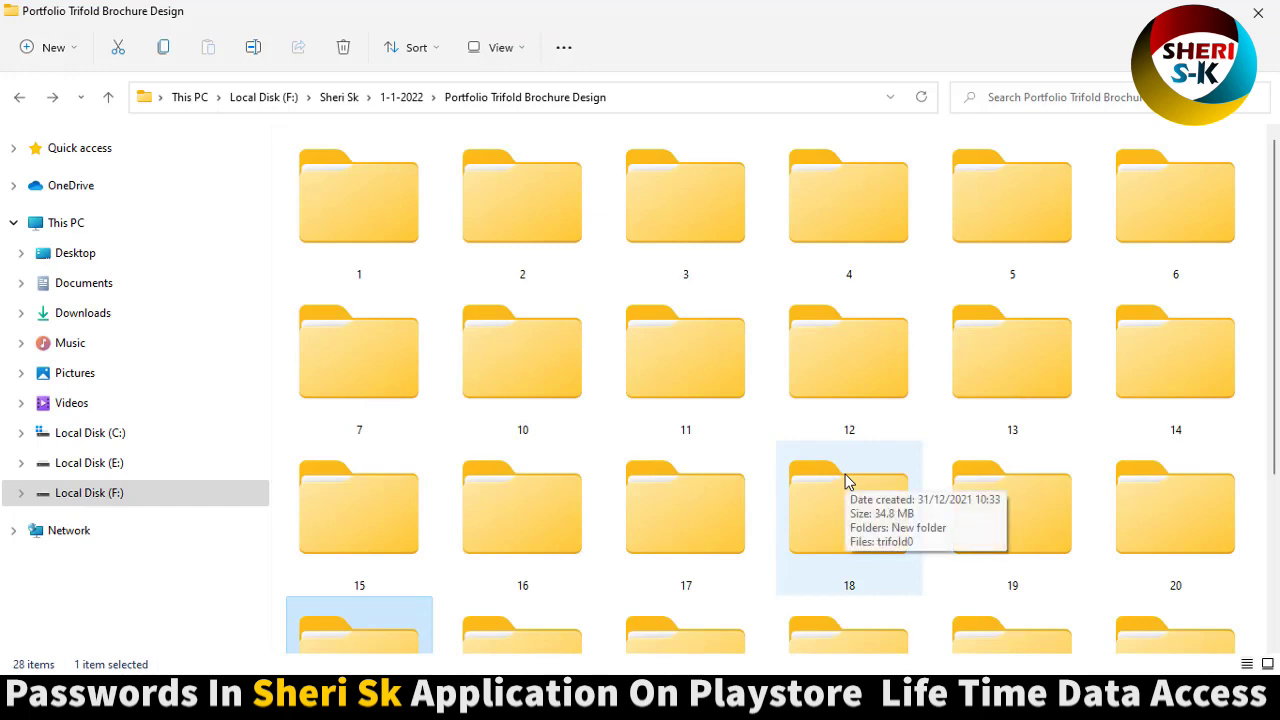